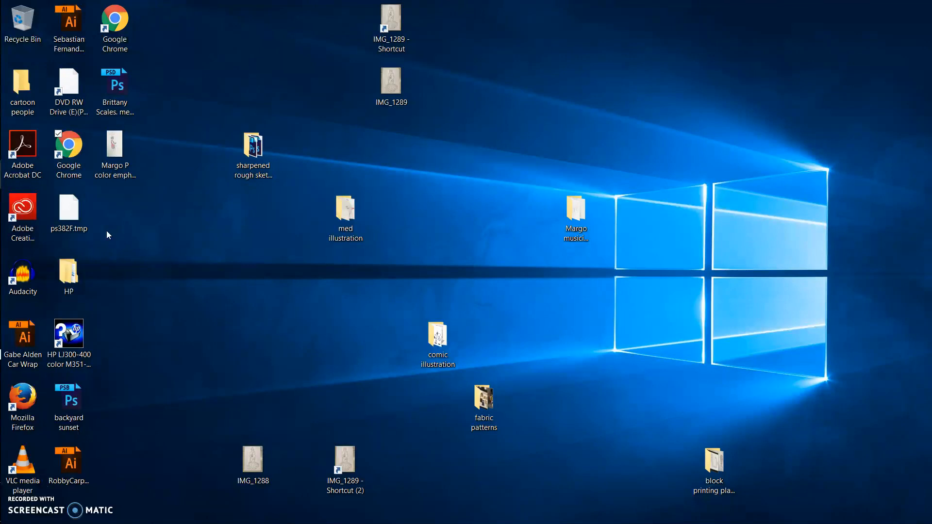
- Search the computer for Photoshop and launch Adobe Photoshop CC 2017
mouse_move(18, 146)
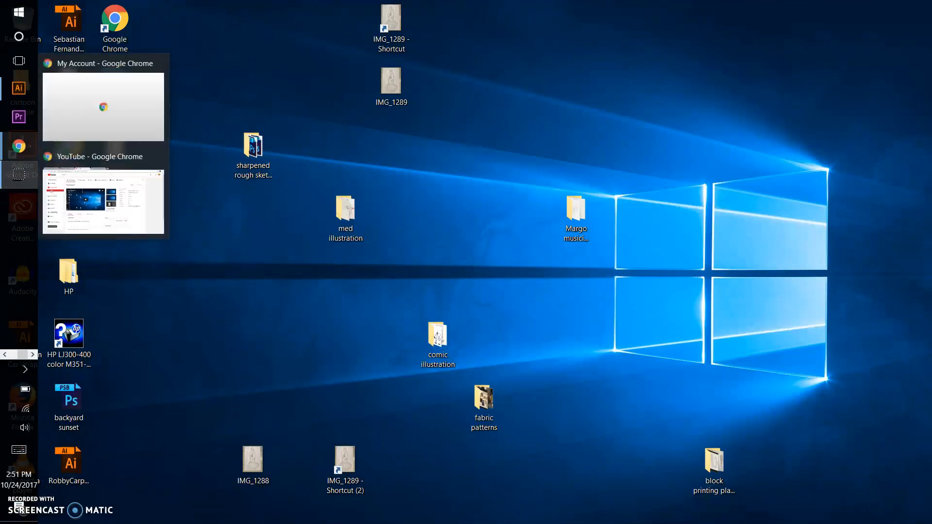
click(20, 16)
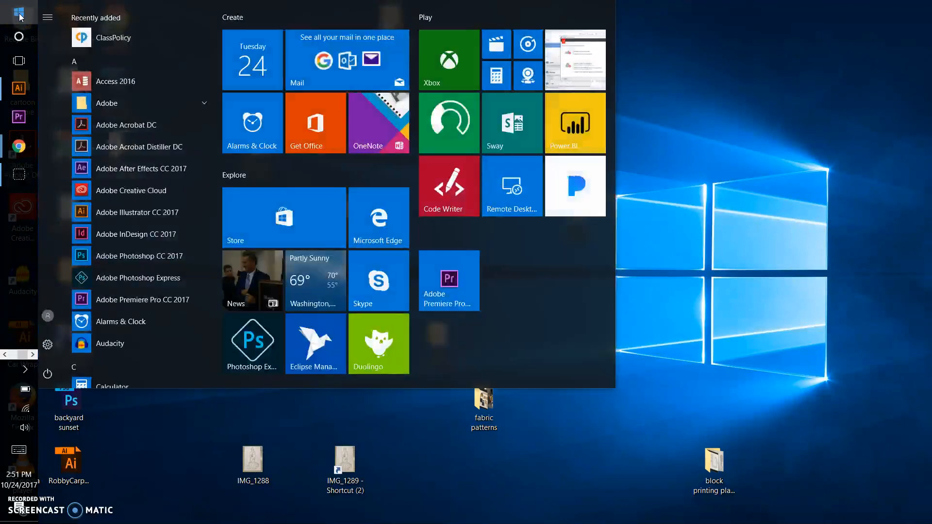
click(18, 38)
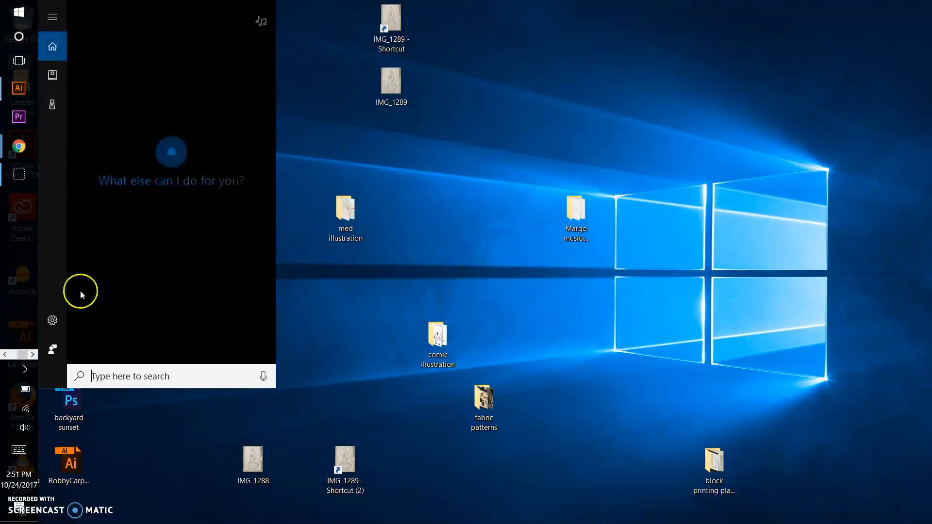
click(90, 383)
text(p)
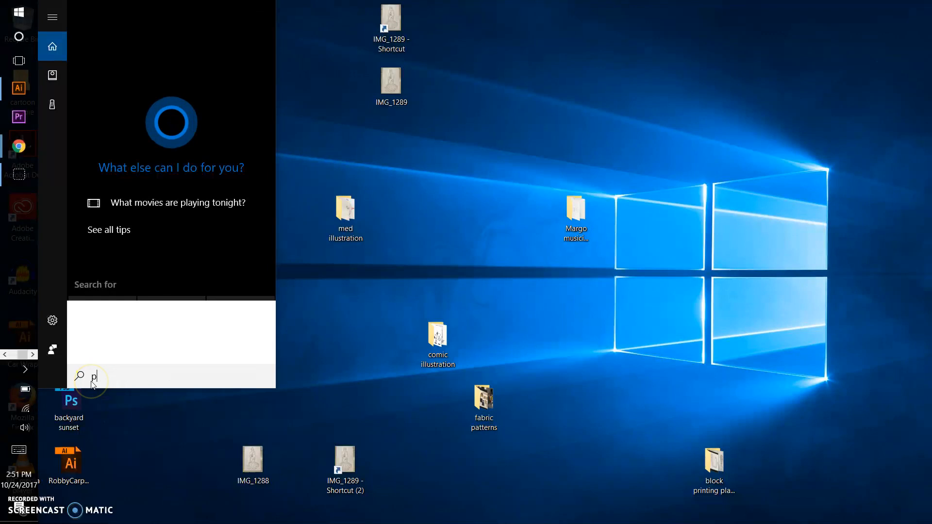
click(134, 69)
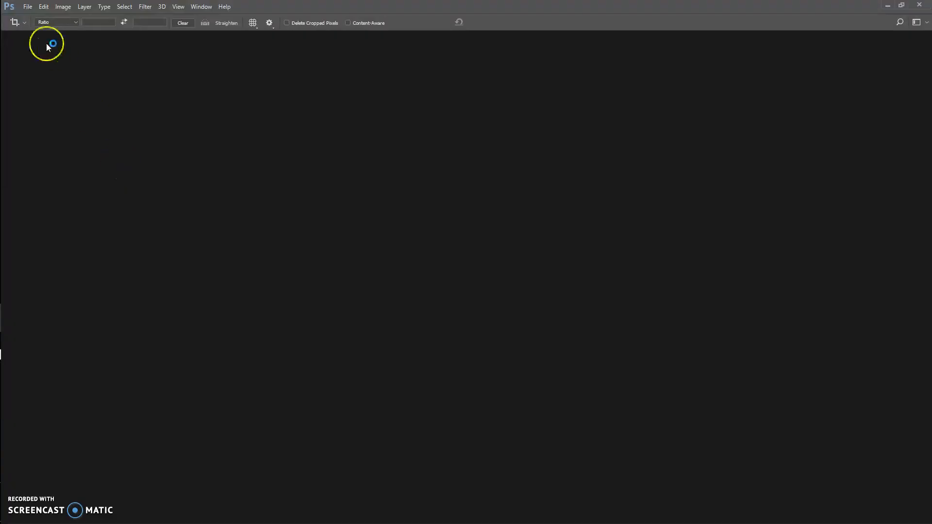
- Start opening a file as a Smart Object and browse to Apple iPhone > Internal Storage > DCIM > 101APPLE
click(28, 6)
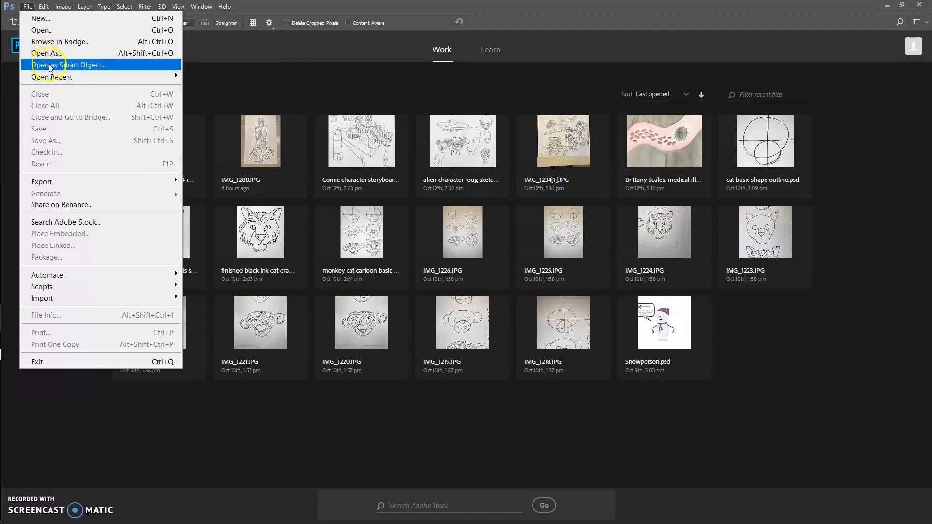
click(65, 66)
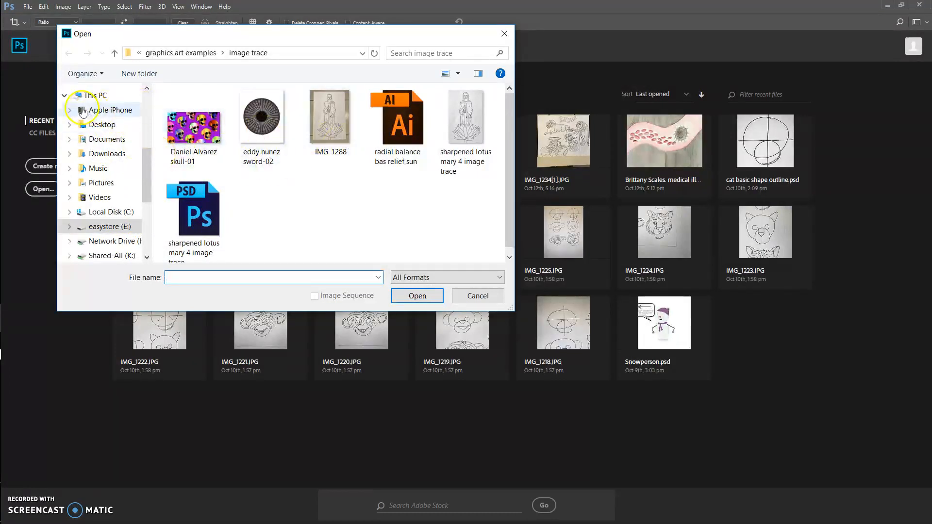
click(110, 111)
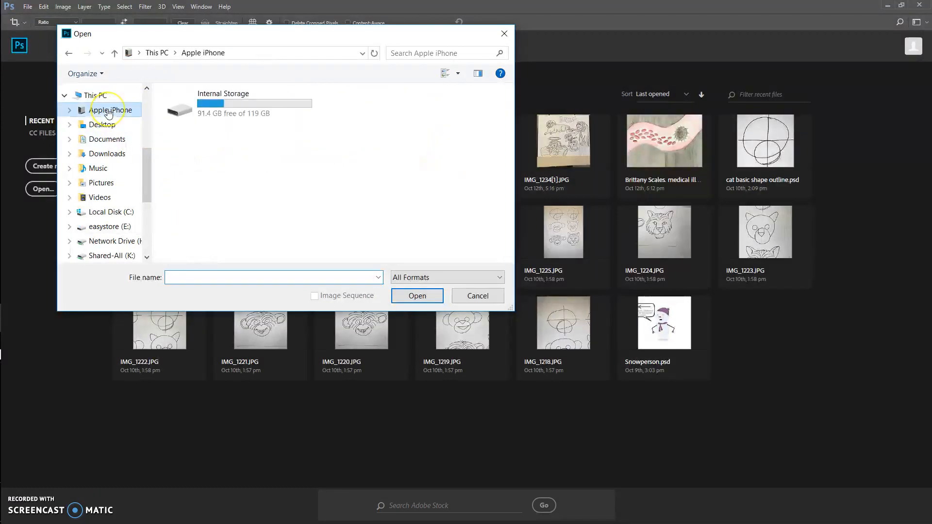
double_click(214, 106)
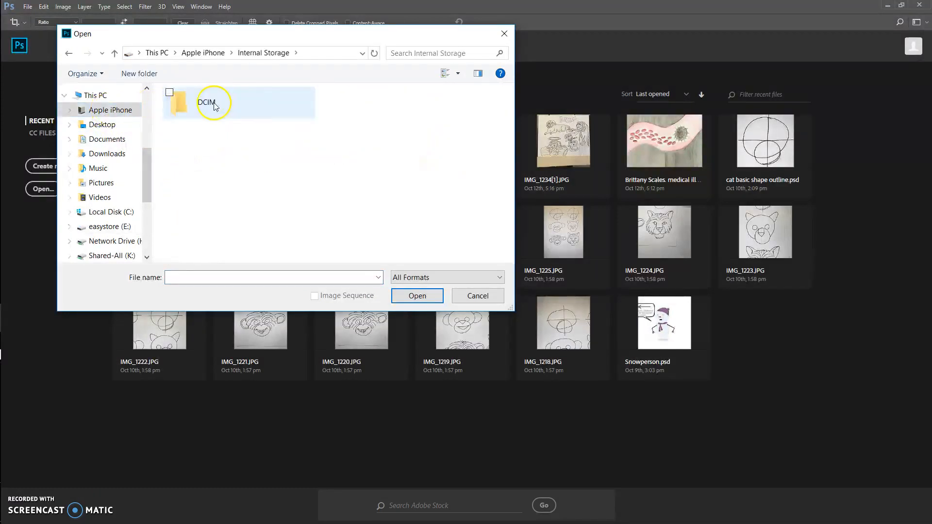
double_click(176, 106)
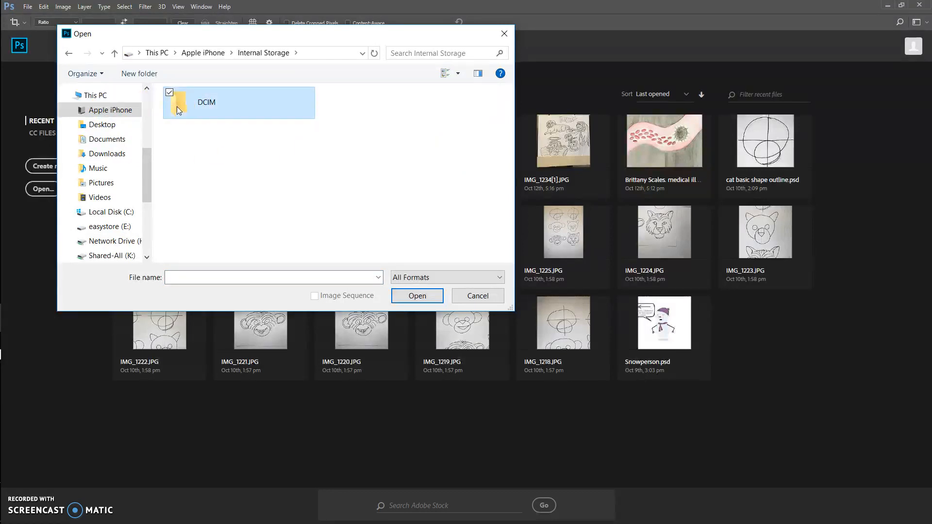
click(326, 102)
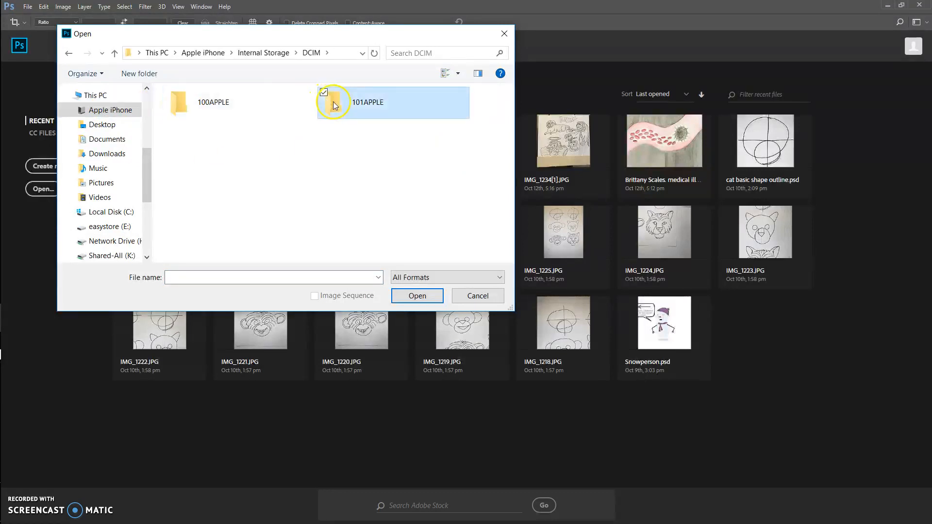
double_click(326, 102)
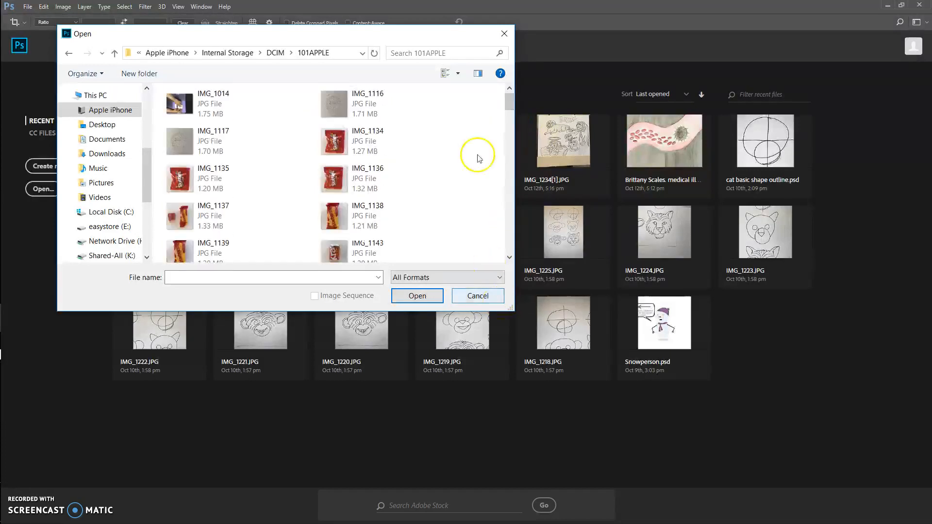
- Find the JPG photo IMG_1289 in the 101APPLE folder and open it as a Smart Object
drag(510, 101, 494, 298)
drag(506, 106, 520, 246)
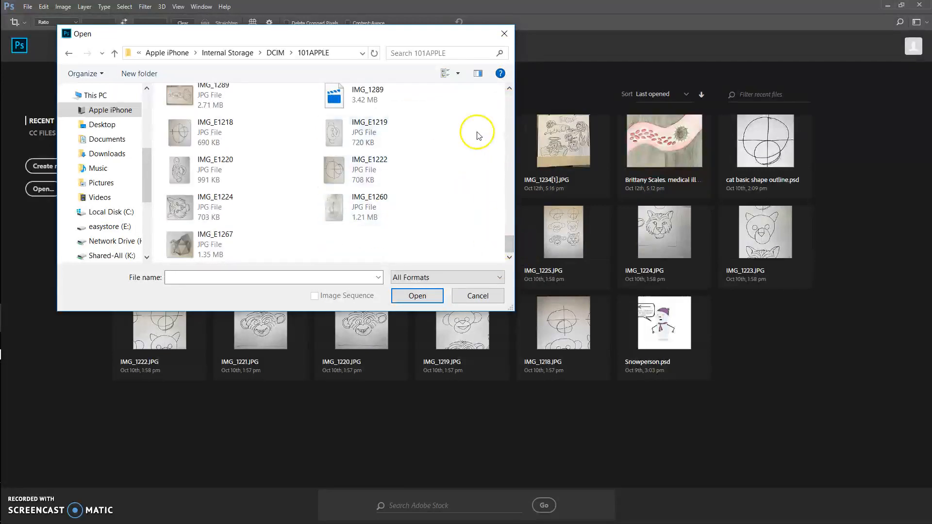
click(509, 88)
click(510, 89)
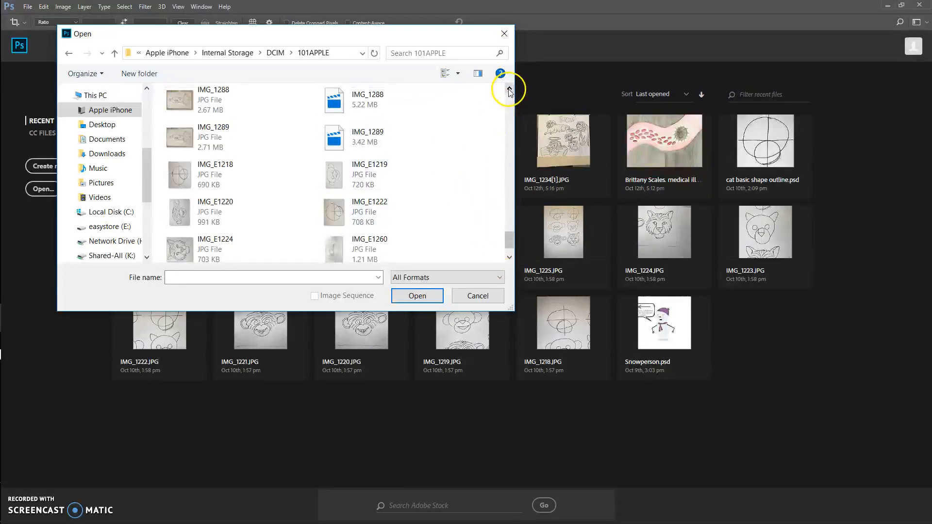
click(176, 130)
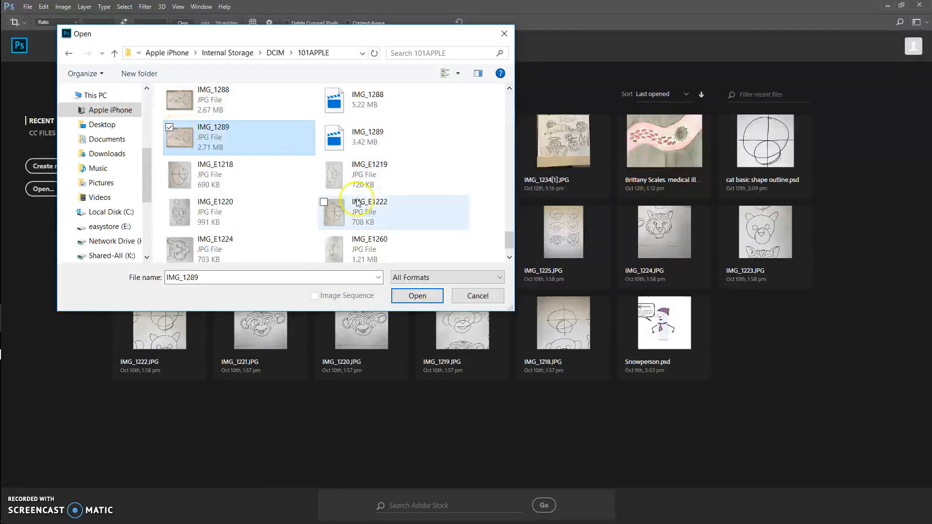
click(417, 297)
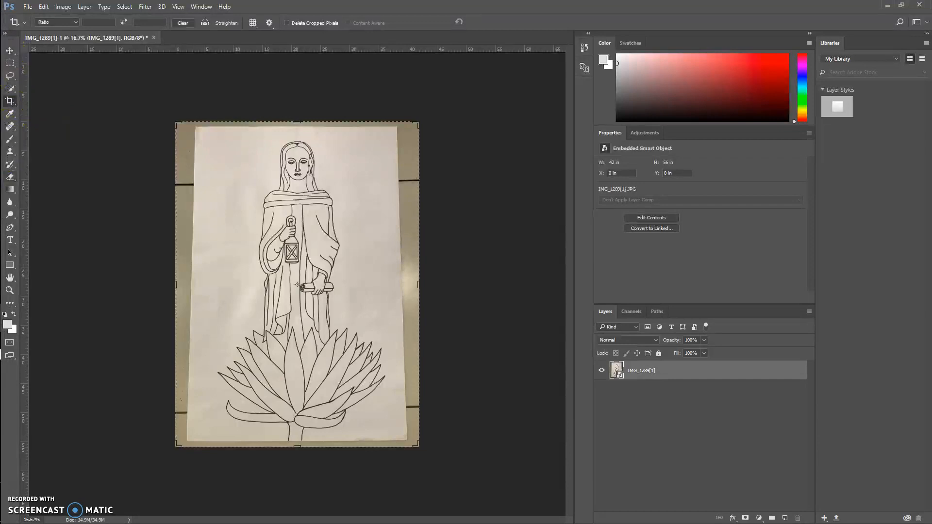
- Float the tool palette beside the drawing and crop the photo on all four sides to remove the background around the paper
mouse_move(3, 255)
drag(9, 41, 106, 81)
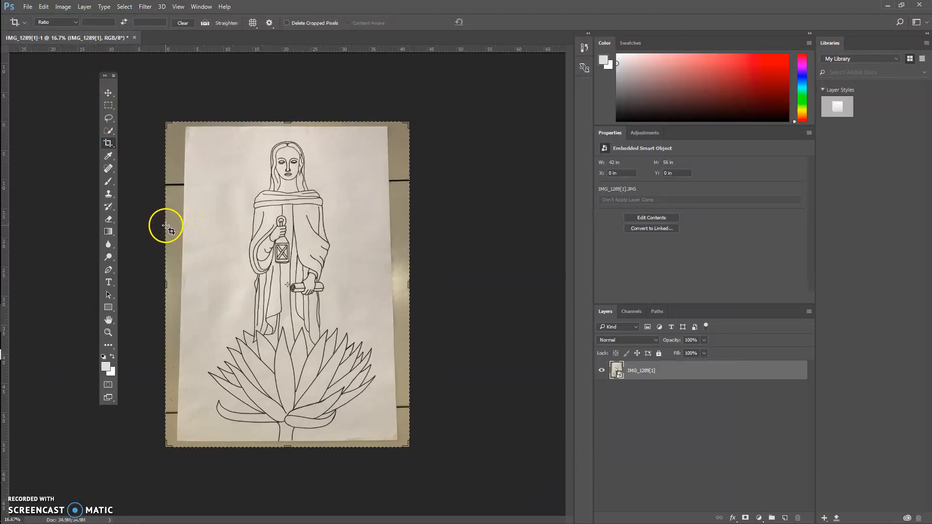
drag(165, 223, 173, 219)
drag(287, 122, 287, 125)
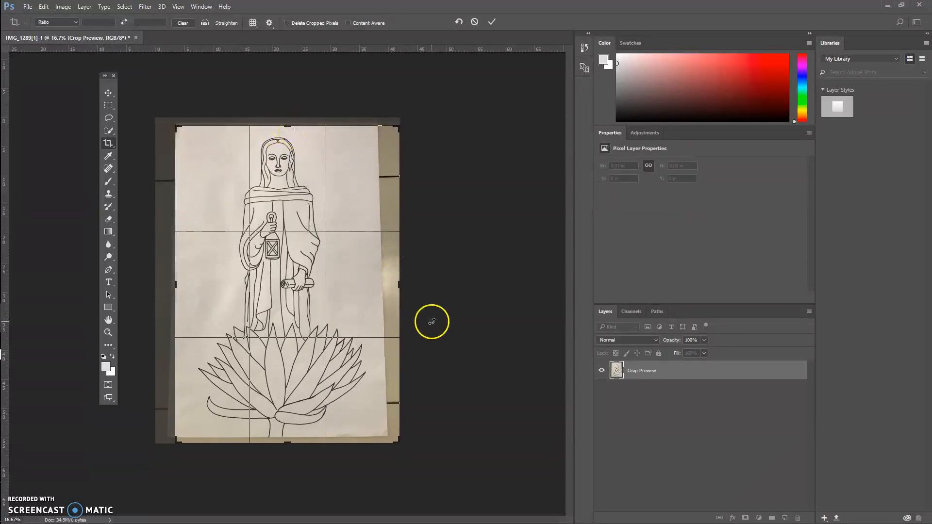
drag(400, 282, 388, 280)
drag(285, 444, 288, 440)
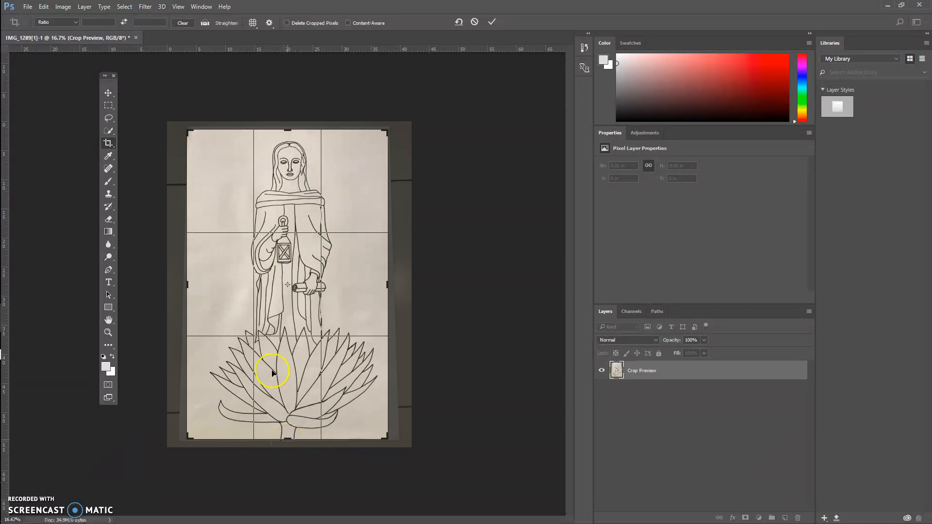
click(286, 23)
key(Return)
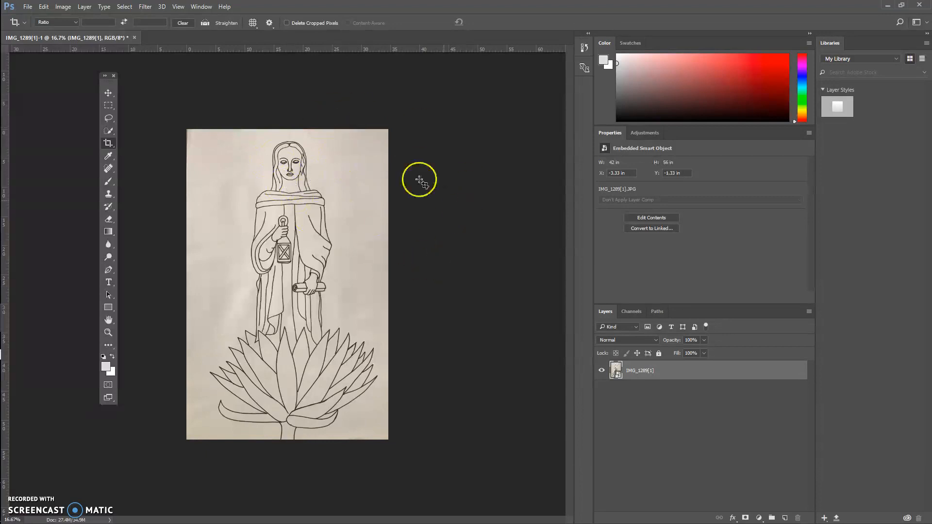
- Start an Unsharp Mask filter on the cropped drawing and try an amount of 500% with a much larger radius
click(146, 7)
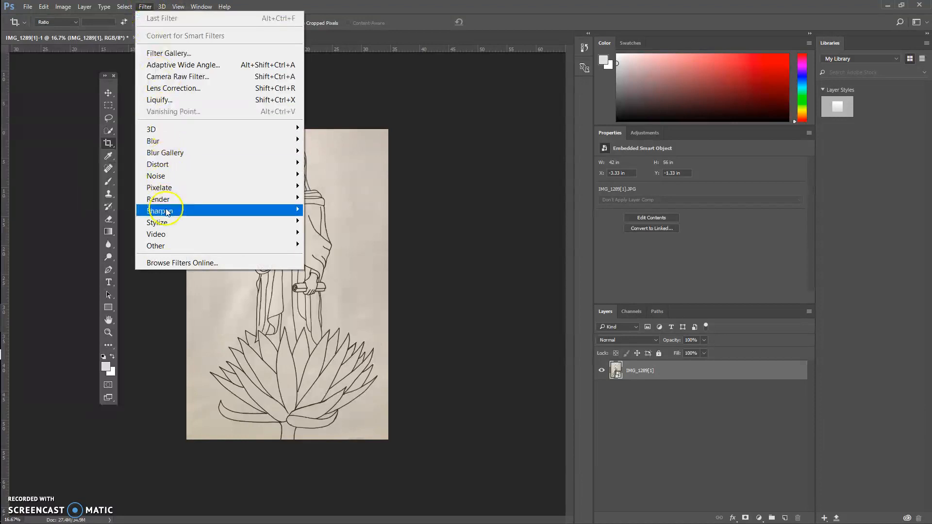
mouse_move(168, 213)
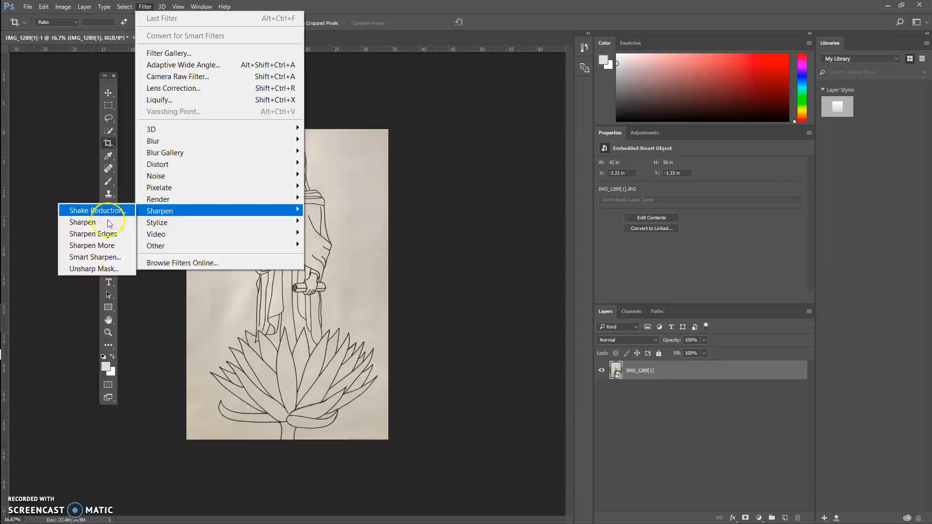
click(86, 269)
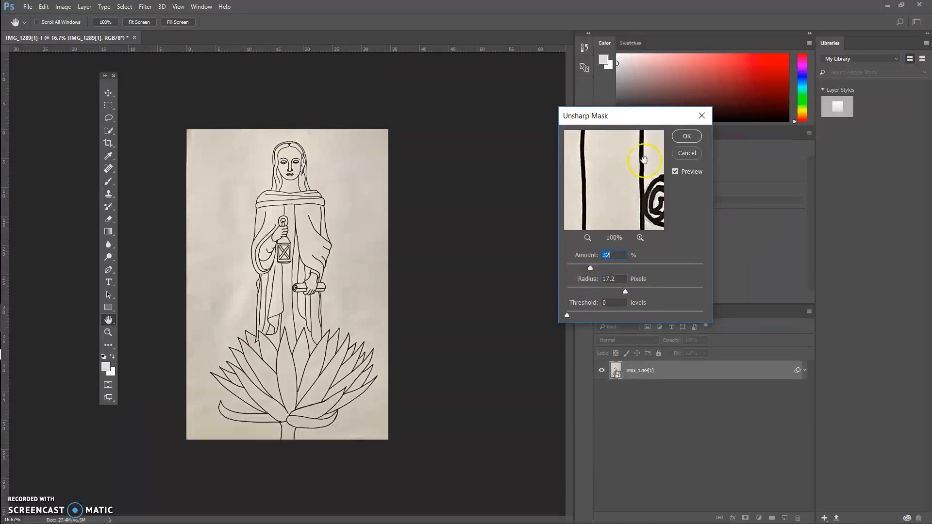
drag(590, 268, 730, 263)
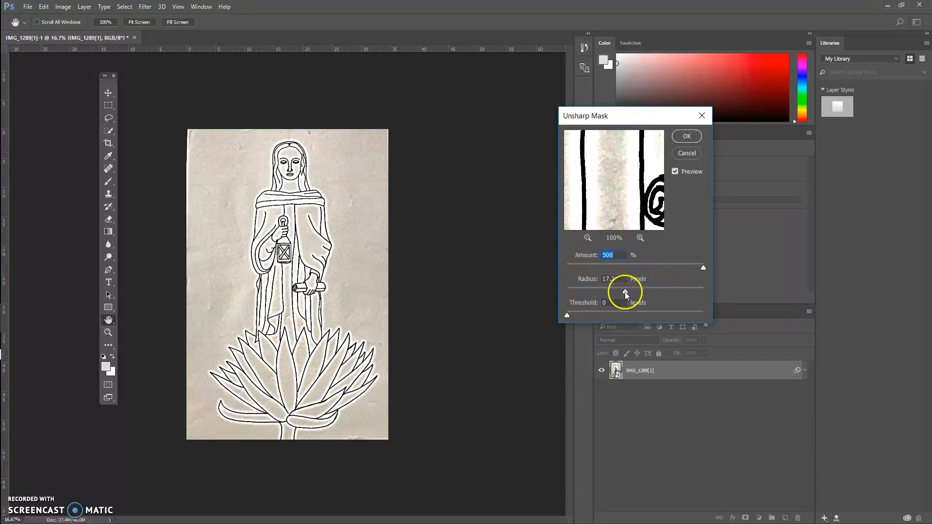
drag(625, 292, 723, 289)
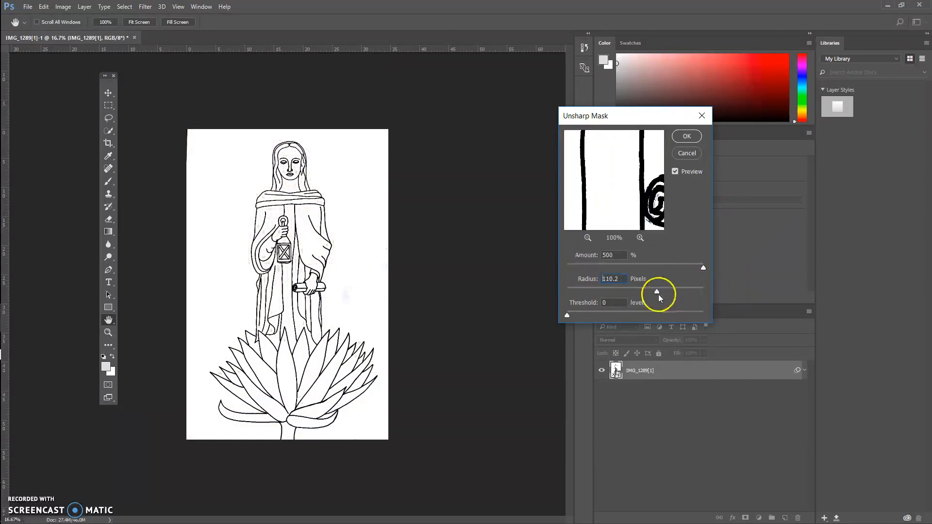
- Set the Unsharp Mask amount to about 36% and radius to about 13.4 pixels, and apply the filter
drag(613, 297, 623, 290)
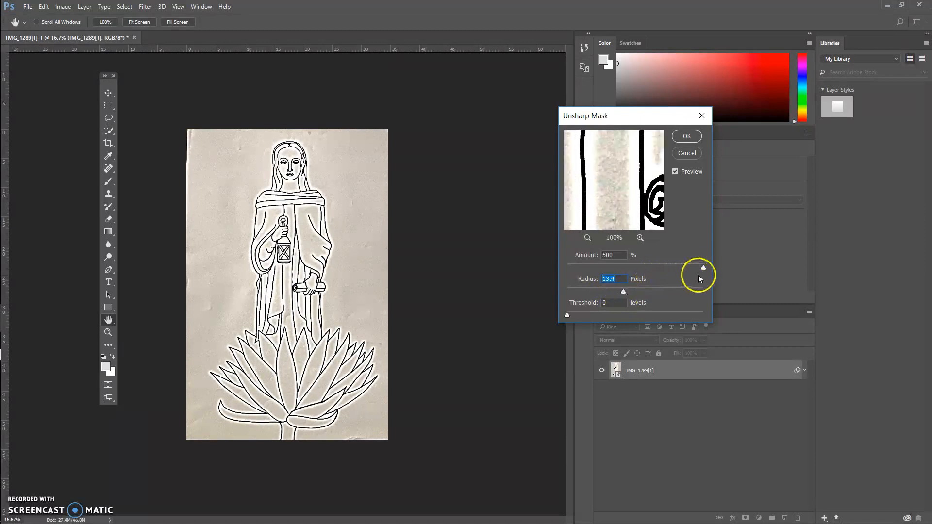
drag(703, 267, 589, 266)
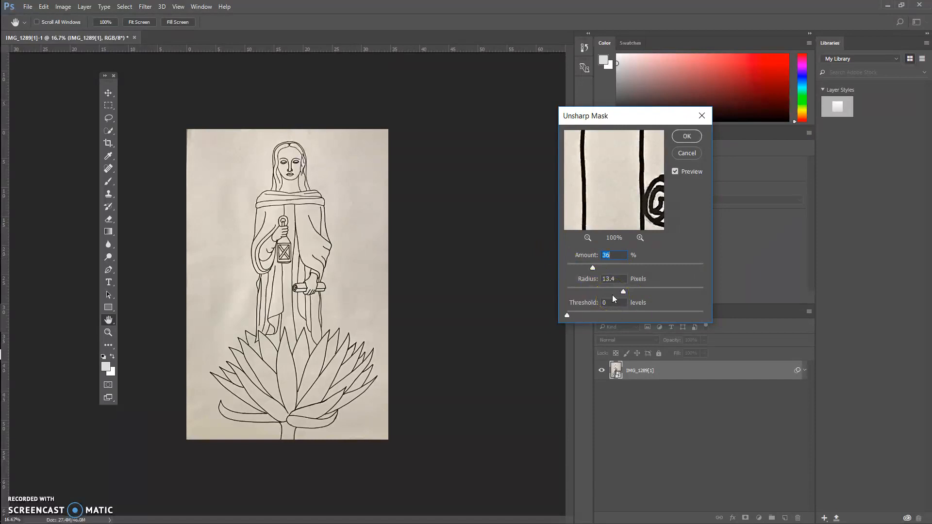
click(597, 264)
click(624, 291)
click(687, 137)
key(c)
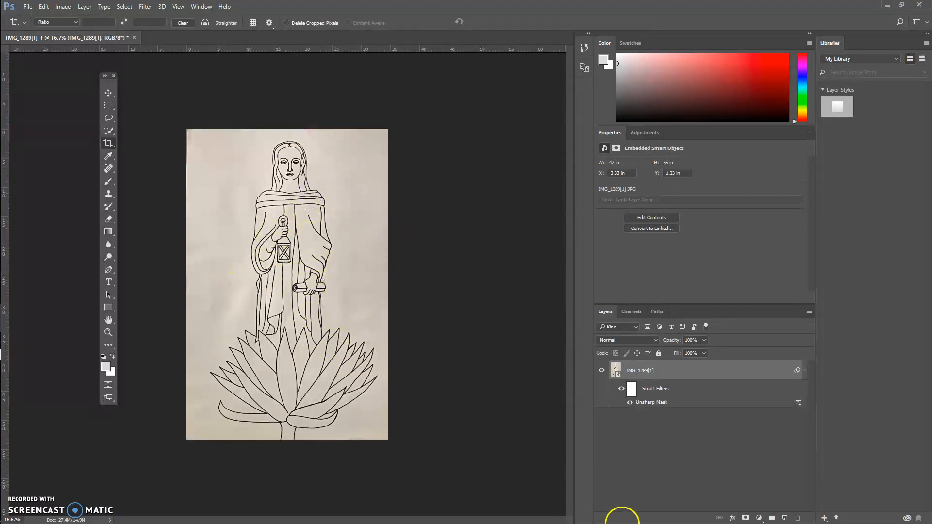
- Add a Black & White adjustment layer above the sharpened drawing, keeping the default preset
click(759, 518)
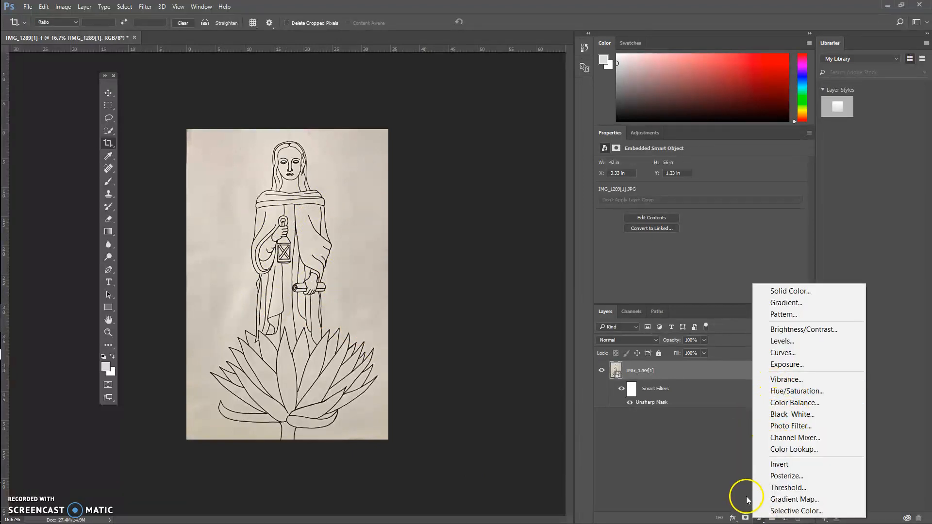
click(734, 518)
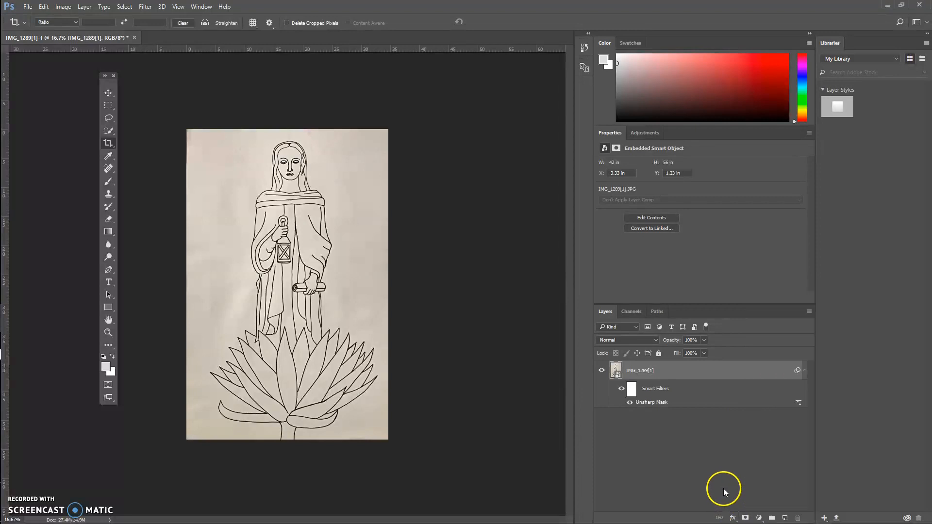
click(758, 518)
click(759, 519)
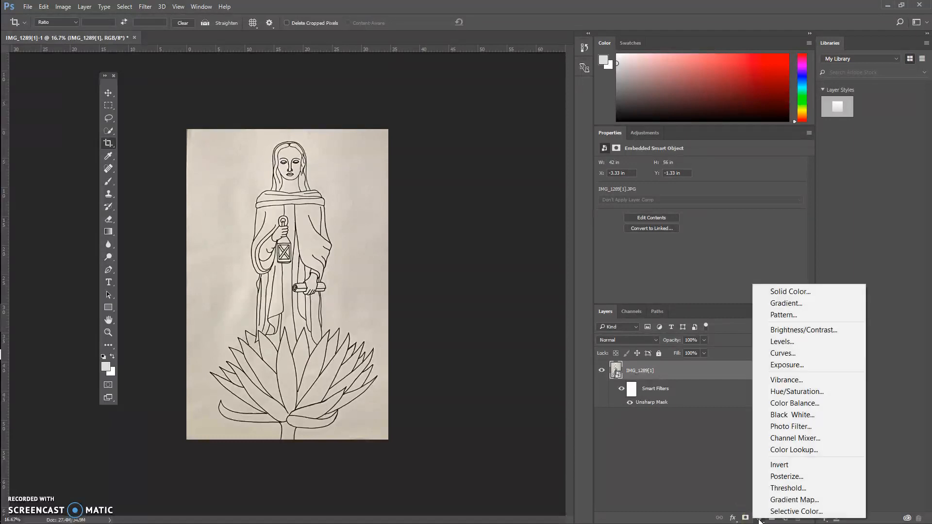
click(781, 343)
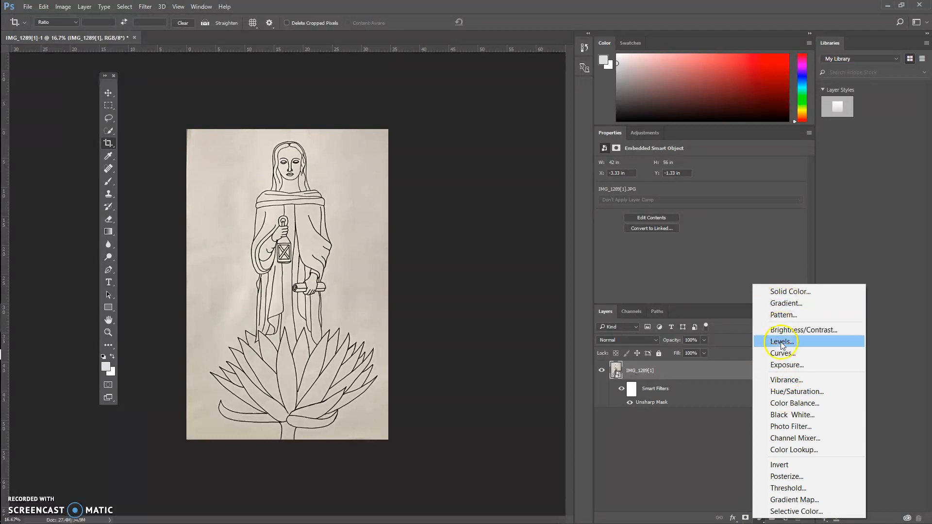
click(800, 416)
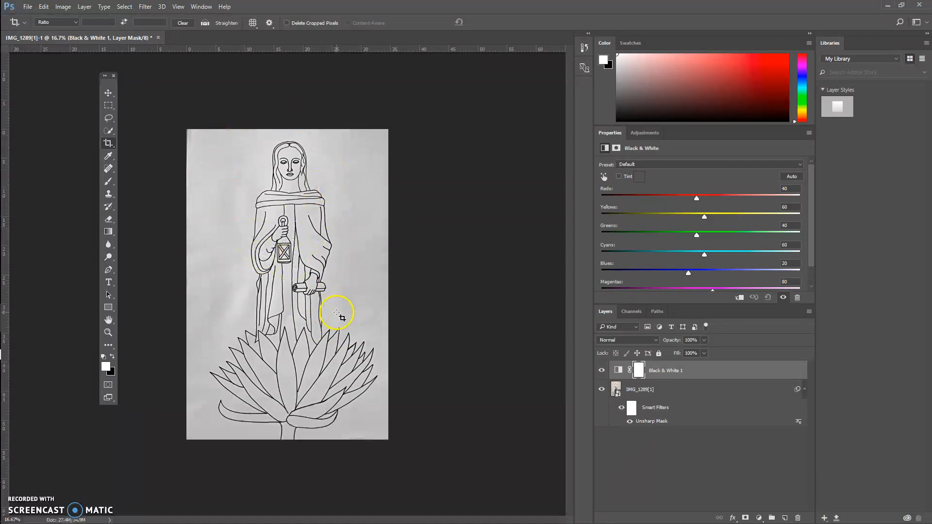
- Add a Brightness/Contrast adjustment layer above the Black & White layer, with brightness 15 and contrast 100
click(759, 518)
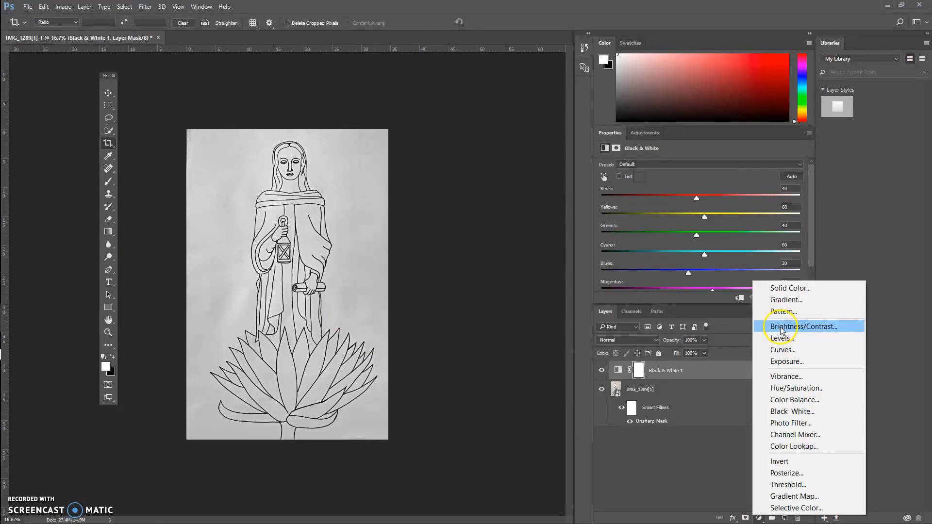
click(805, 327)
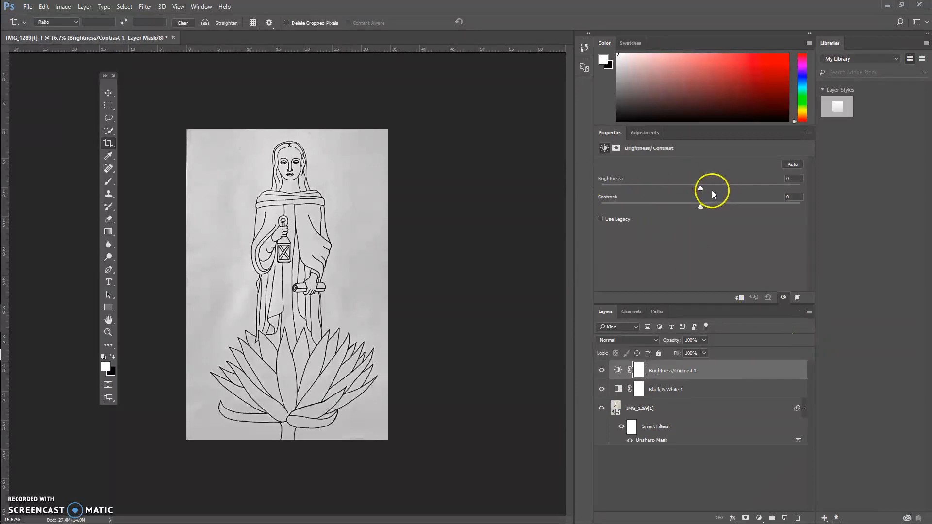
mouse_move(701, 189)
mouse_down()
mouse_move(821, 185)
mouse_move(693, 194)
mouse_move(743, 191)
mouse_move(561, 225)
mouse_move(679, 189)
mouse_move(725, 201)
mouse_move(710, 203)
mouse_up()
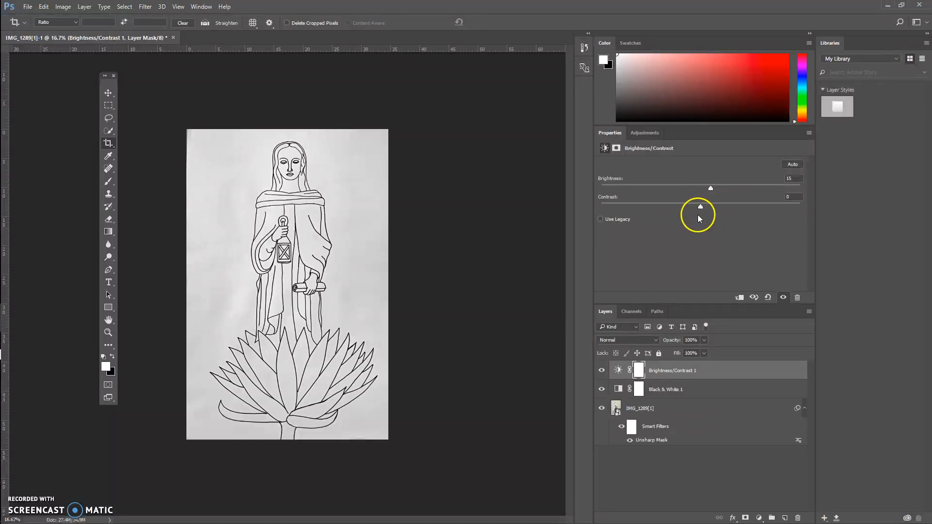
drag(703, 204, 791, 223)
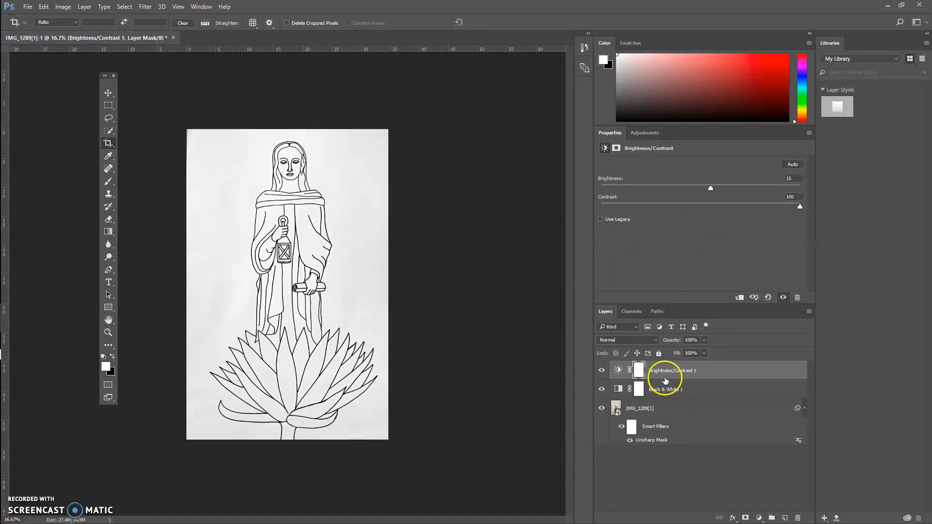
- Compare the drawing with the Brightness/Contrast and Black & White adjustment layers hidden and shown
click(601, 372)
click(601, 389)
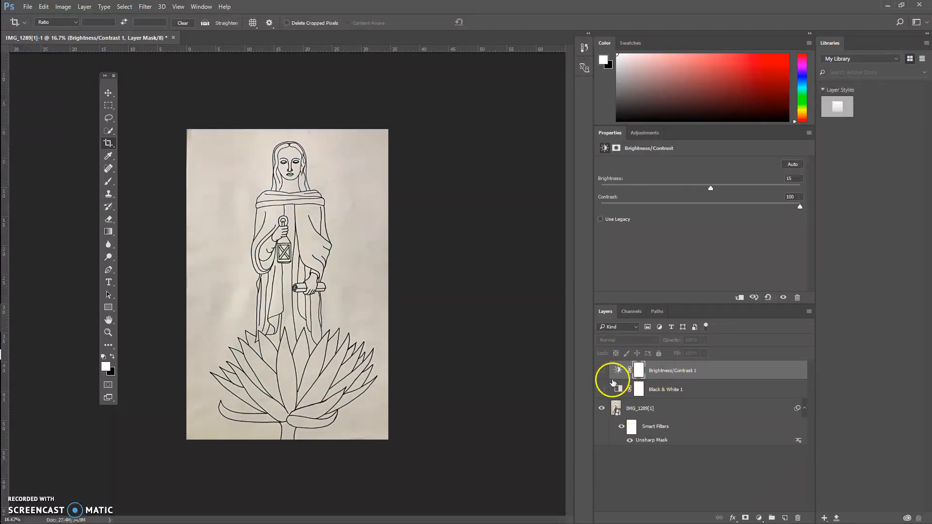
click(602, 371)
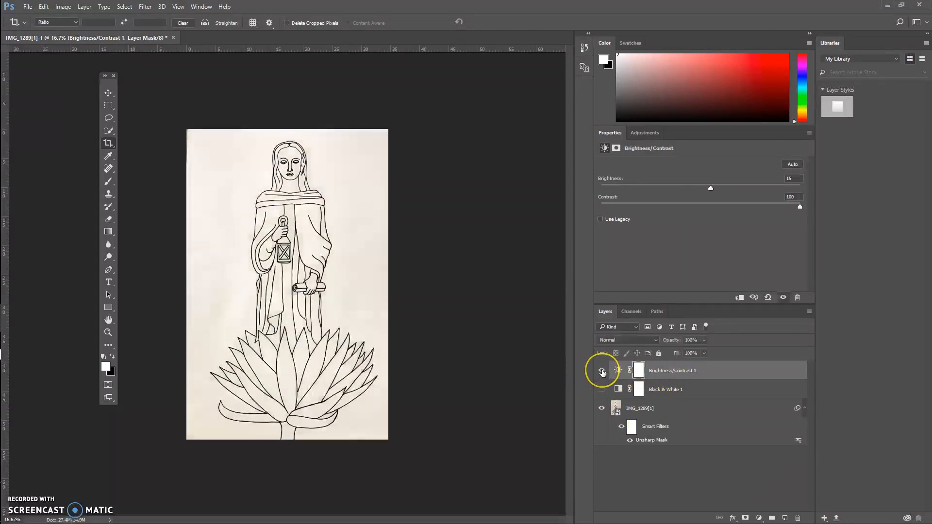
click(602, 371)
click(602, 371)
click(601, 390)
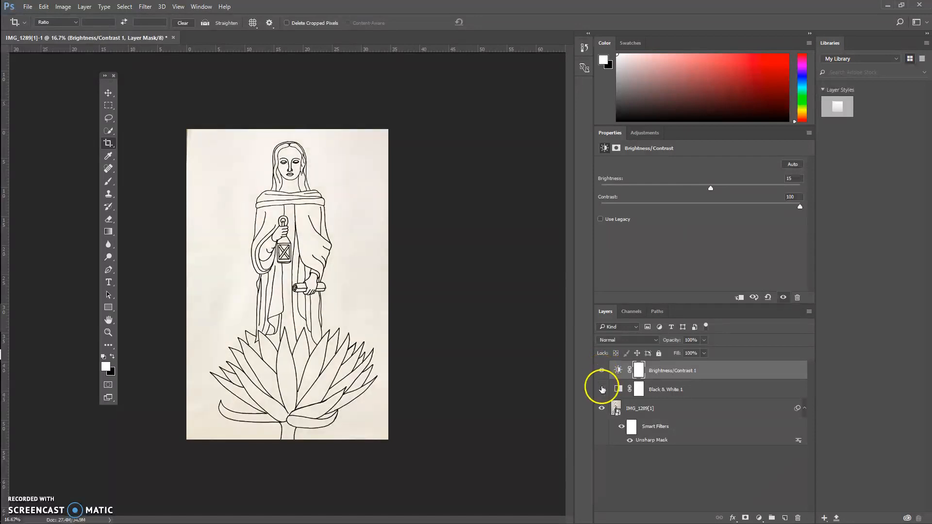
click(602, 390)
click(601, 371)
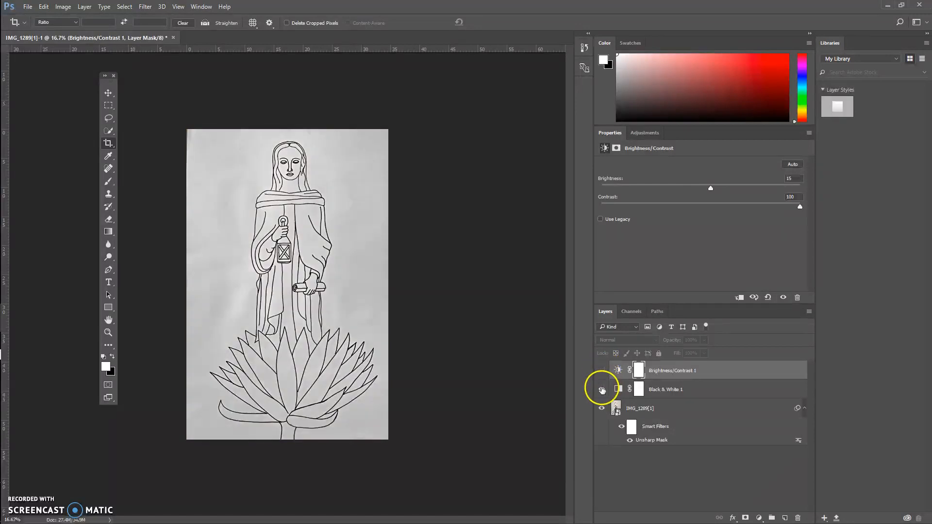
click(602, 390)
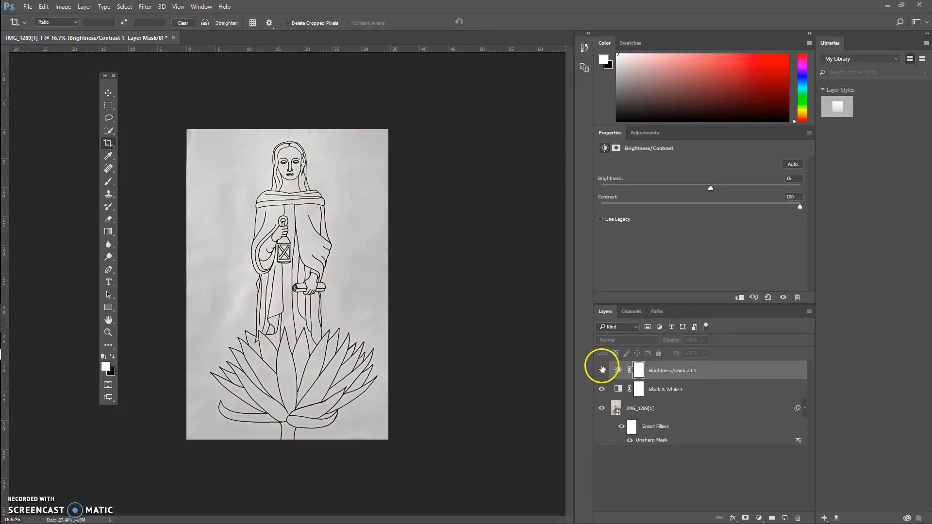
click(601, 371)
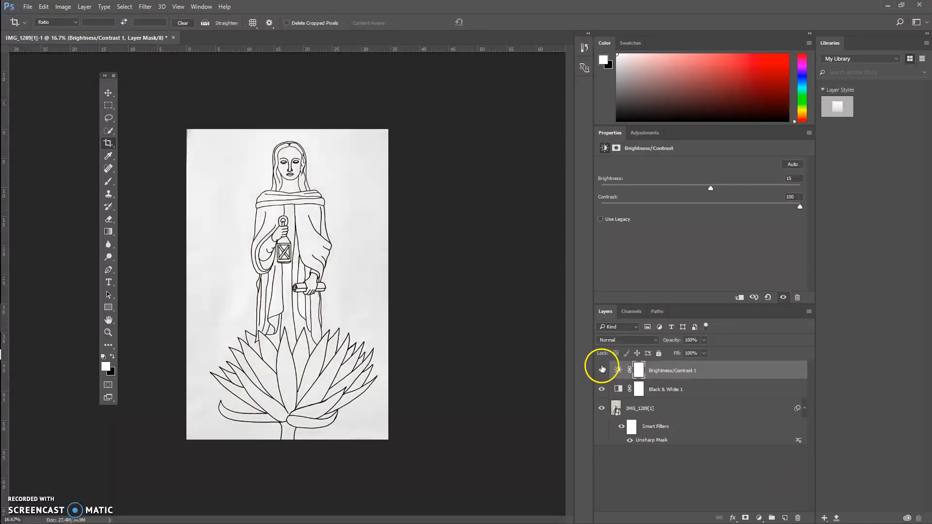
click(621, 428)
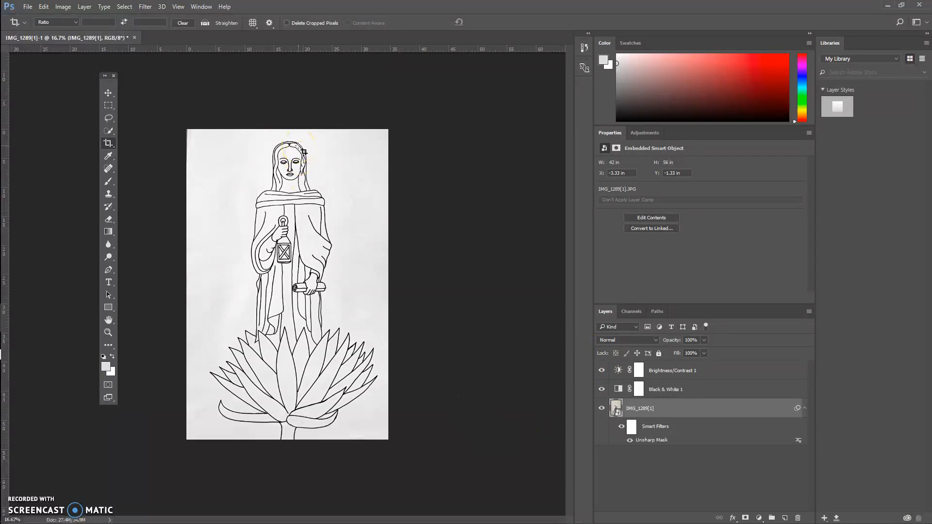
- Start saving the drawing under a new name, with file name mary lotus2 and JPEG as the file type
click(28, 6)
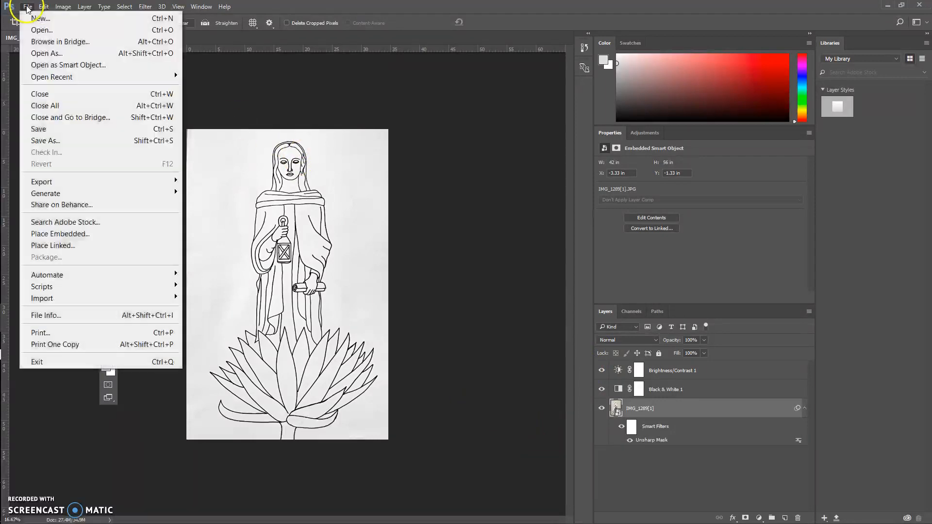
click(46, 141)
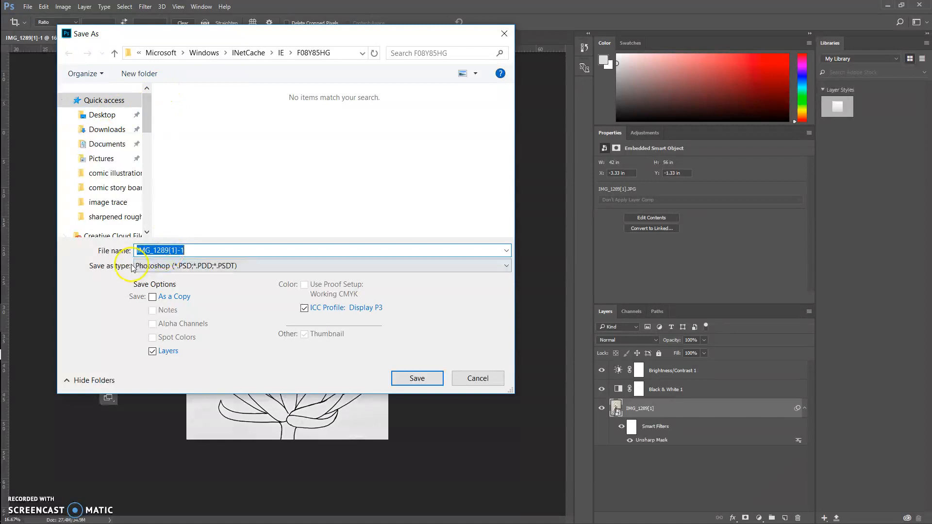
click(205, 250)
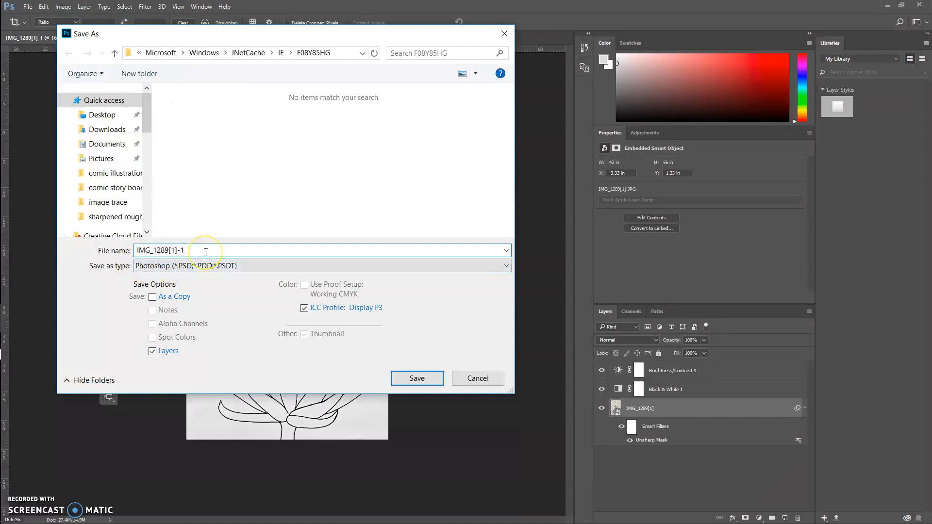
key(BackSpace)
key(BackSpace)
key(BackSpace)
key(BackSpace)
key(BackSpace)
key(BackSpace)
key(BackSpace)
key(BackSpace)
text(mary lotus2)
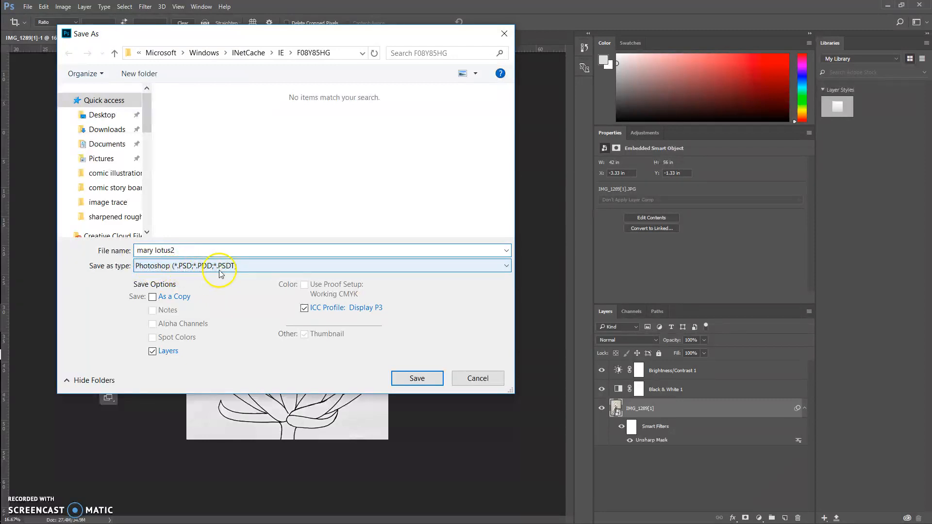
click(507, 266)
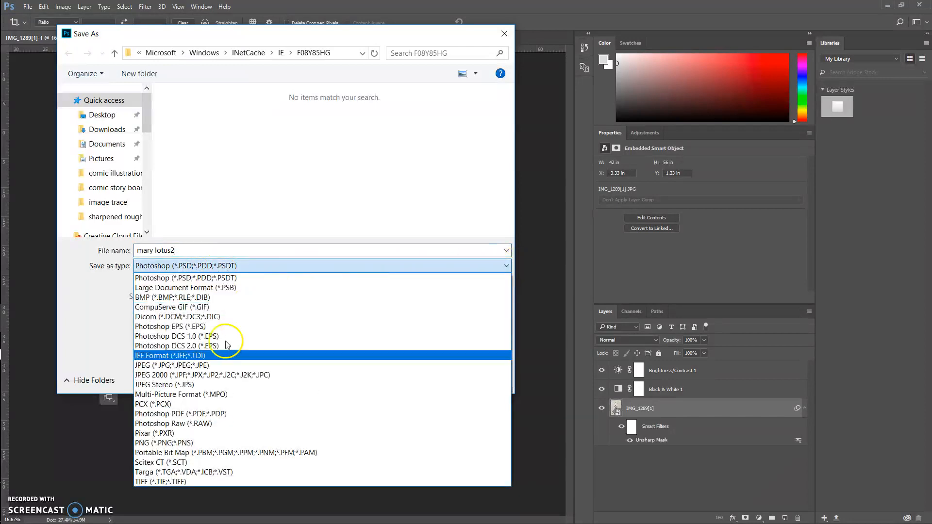
click(152, 366)
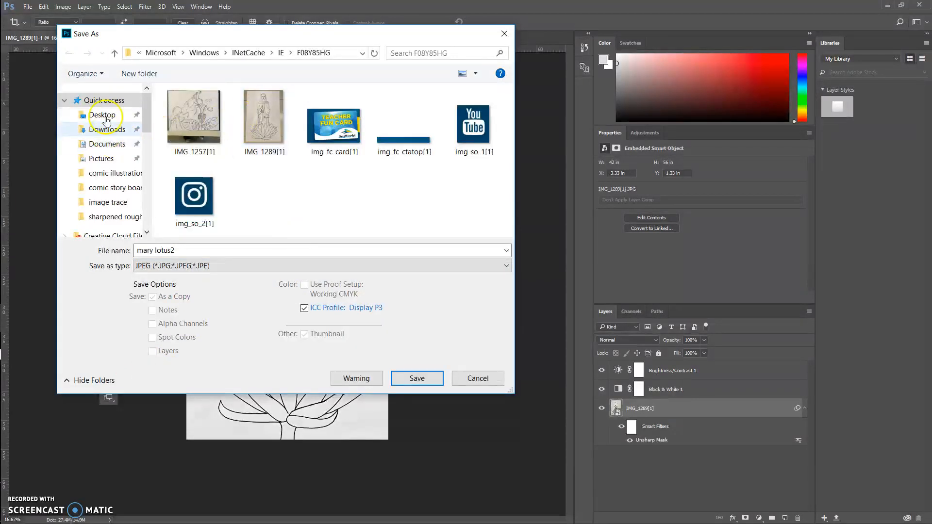
- Set the save location to the 2017-2018 folder inside 2017.2018 mater dei on the easystore (E:) drive
drag(146, 107, 150, 169)
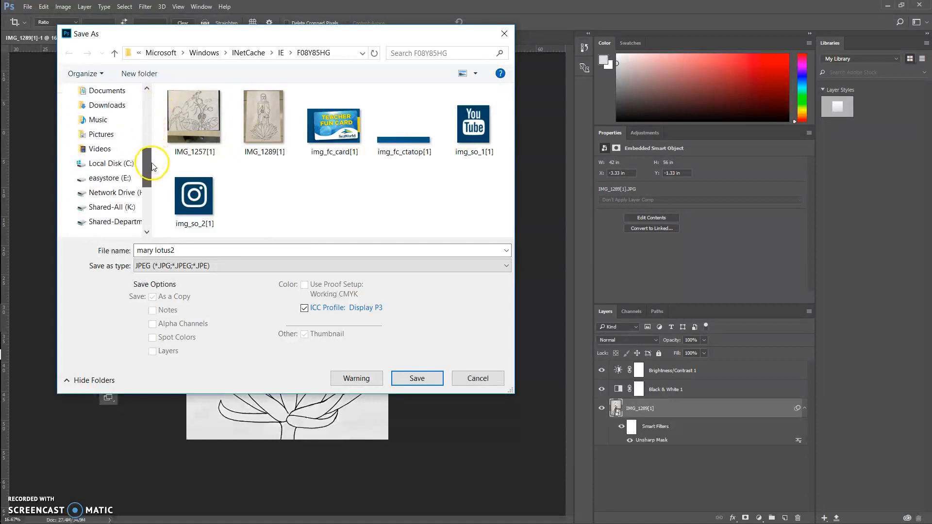
click(106, 181)
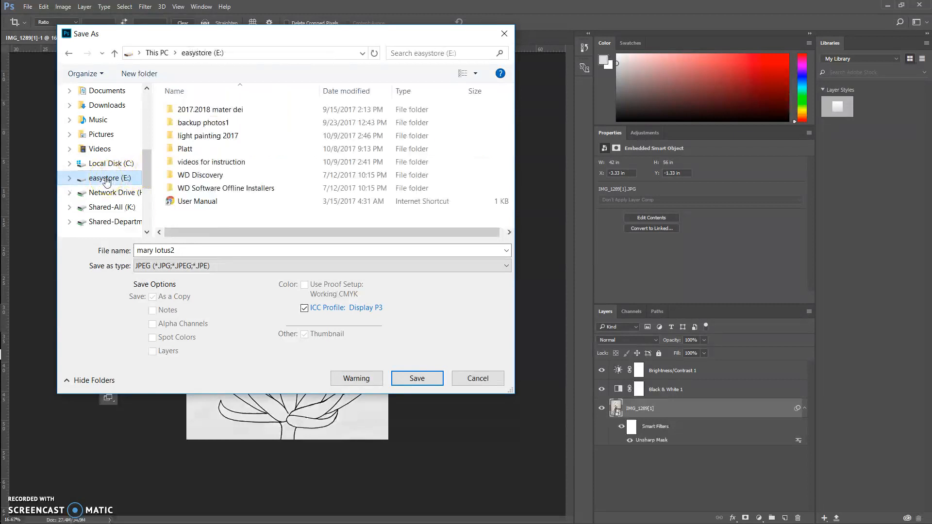
double_click(200, 111)
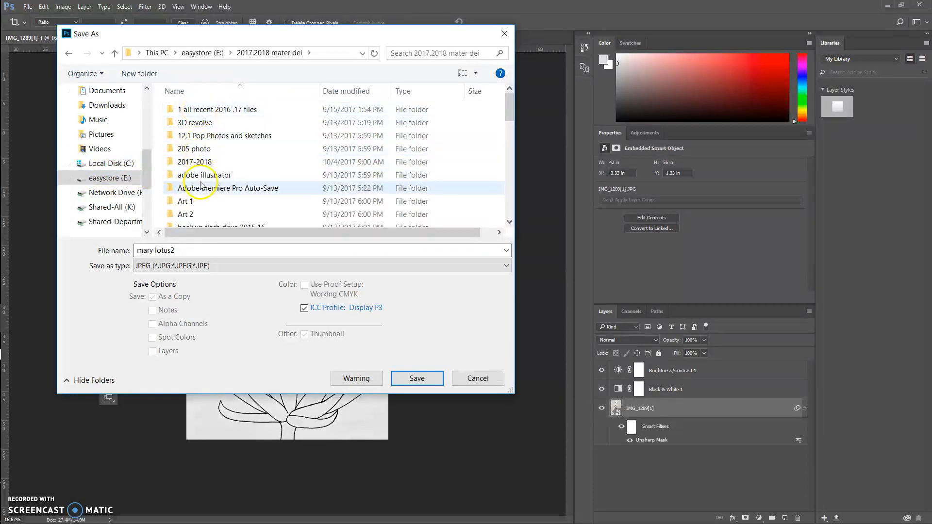
scroll(204, 155, down, 8)
scroll(204, 158, down, 4)
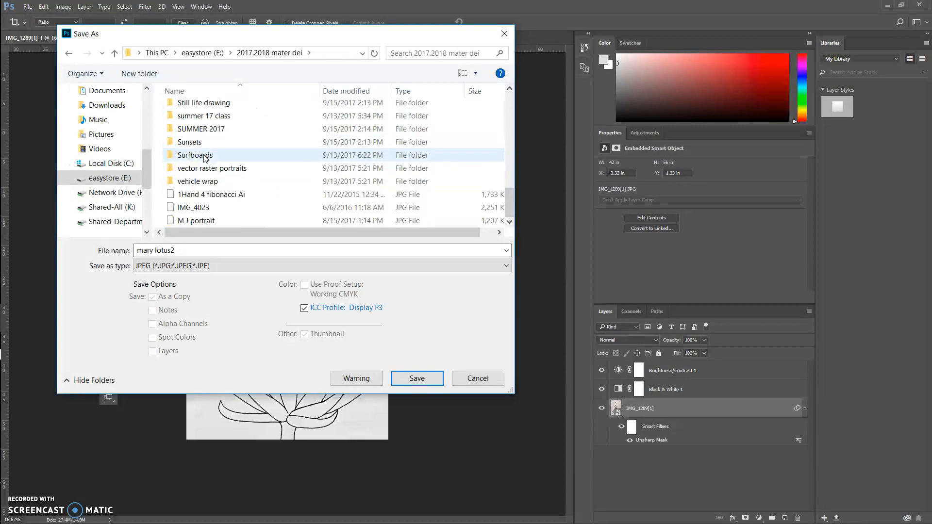
scroll(204, 158, up, 15)
click(201, 136)
click(202, 135)
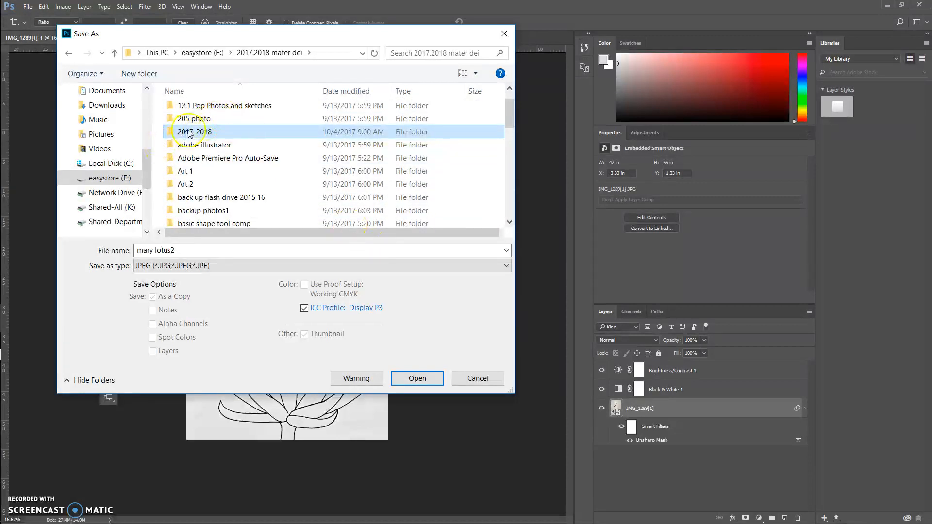
double_click(192, 133)
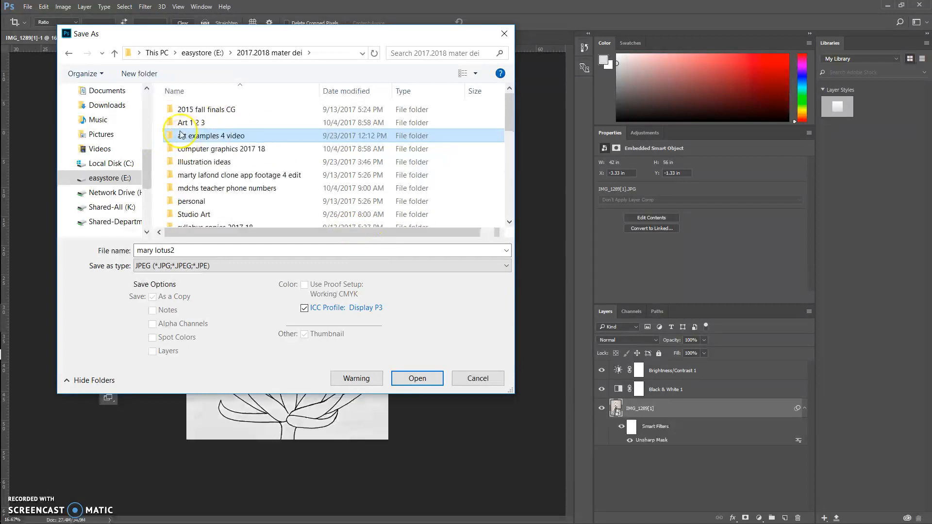
double_click(181, 135)
double_click(198, 140)
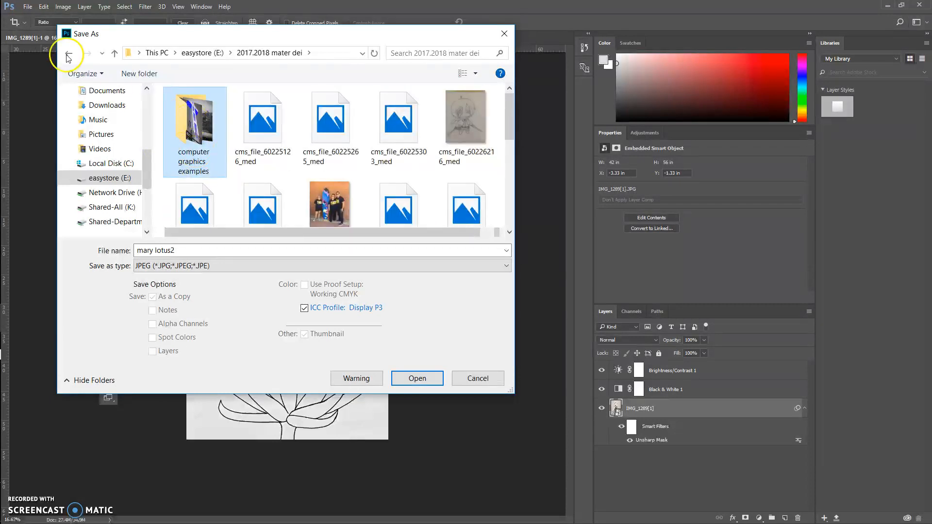
click(115, 55)
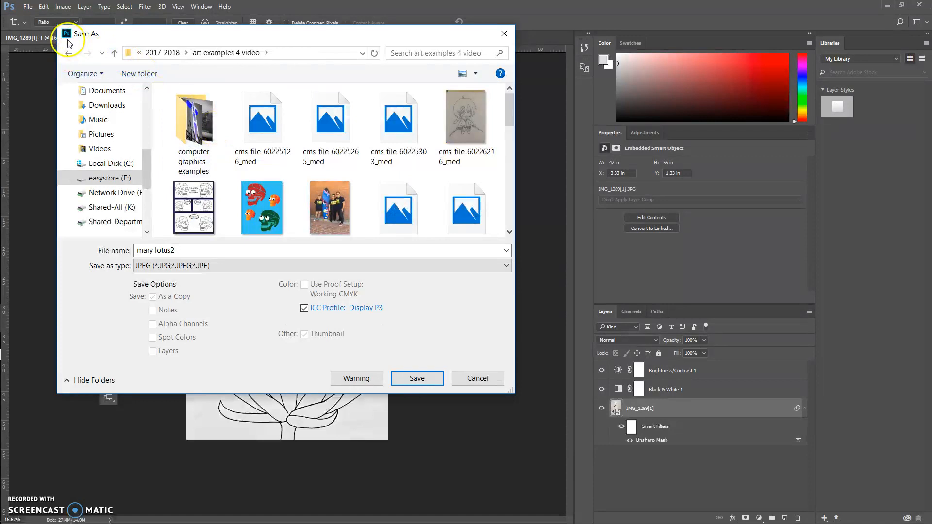
click(116, 54)
- Save the JPEG in computer graphics 2017 18 > graphics art examples > image trace, at maximum quality 12 with the progressive format
click(195, 153)
double_click(195, 152)
double_click(266, 135)
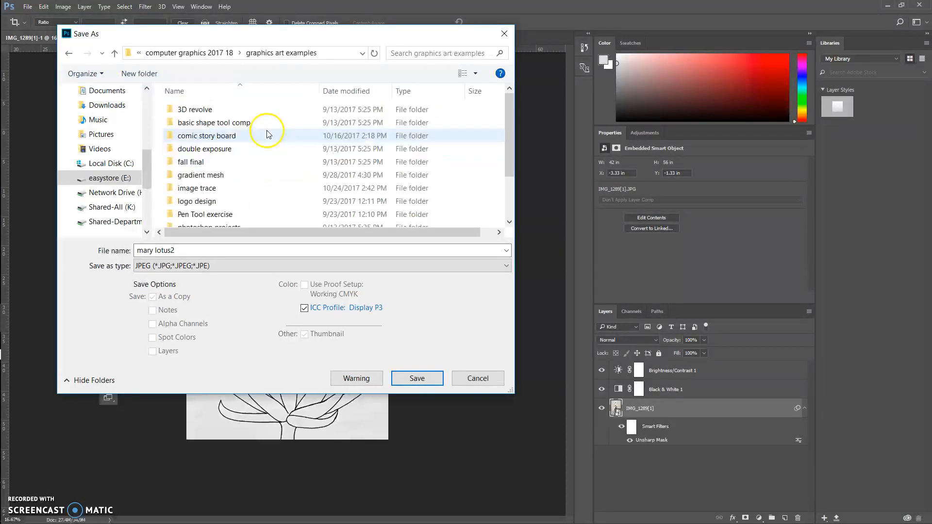
double_click(203, 189)
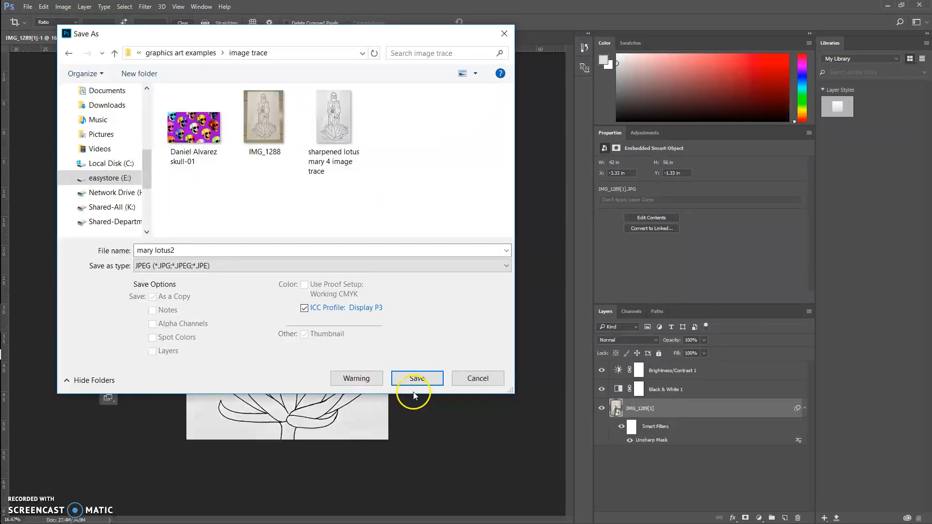
click(415, 379)
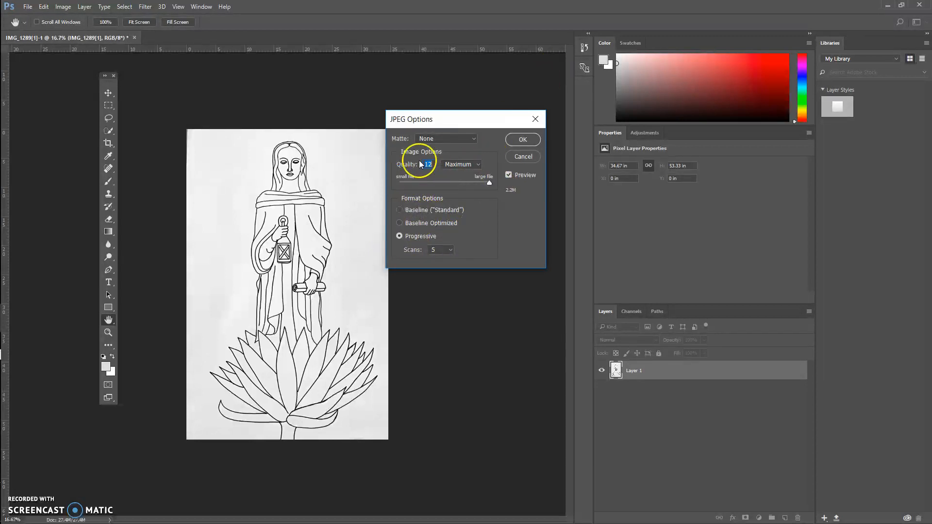
click(523, 140)
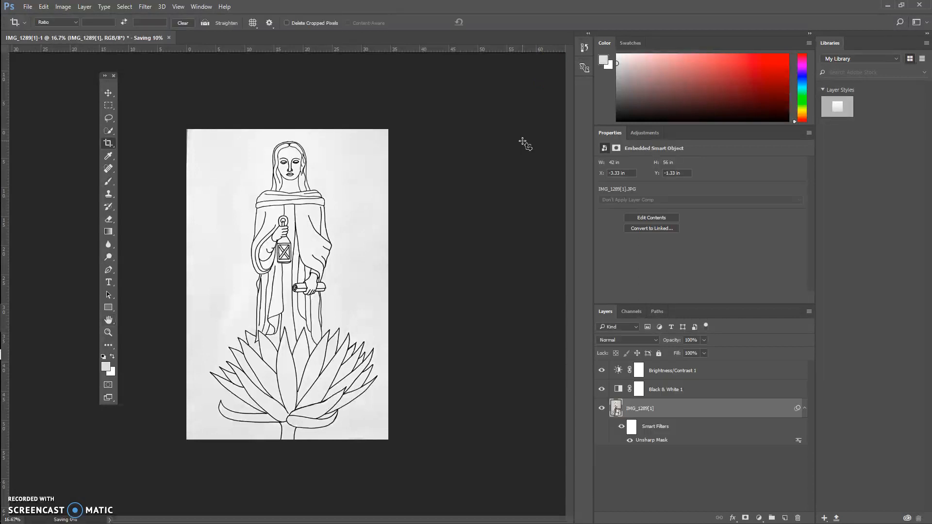
- Save the layered drawing as the Photoshop file mary lotus 2 in the image trace folder with Maximize Compatibility, and minimize the Photoshop window
click(20, 7)
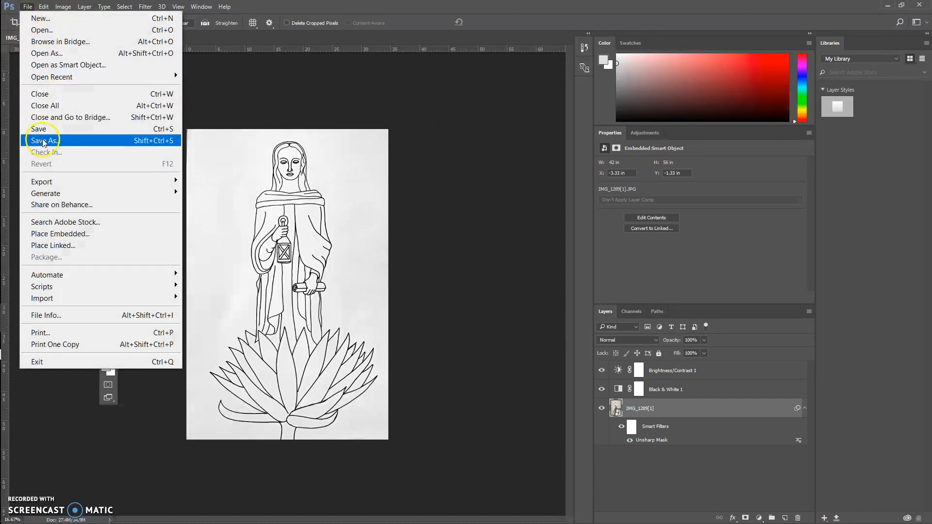
click(44, 141)
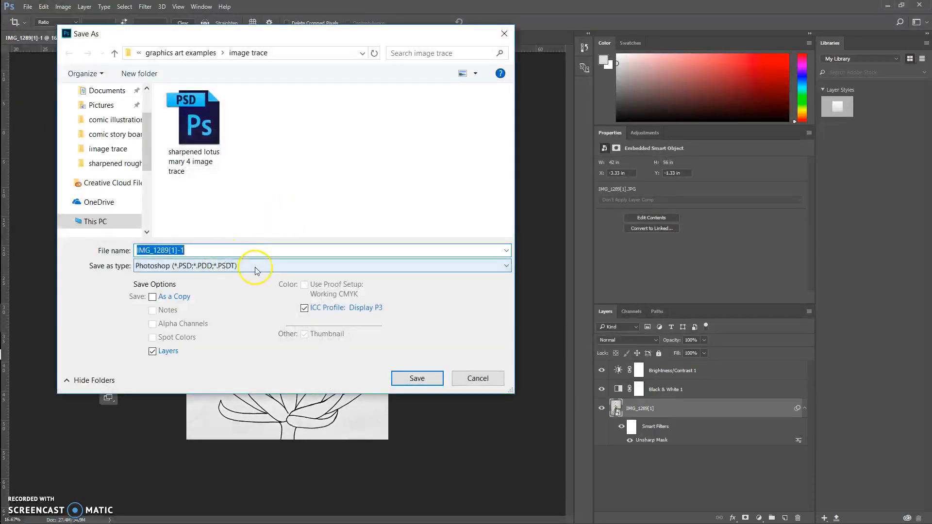
click(242, 249)
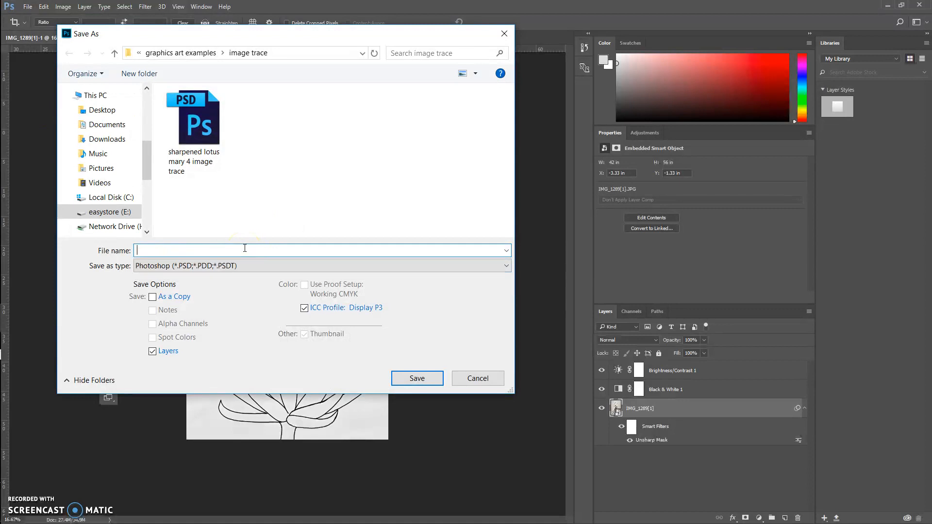
text(mary lot)
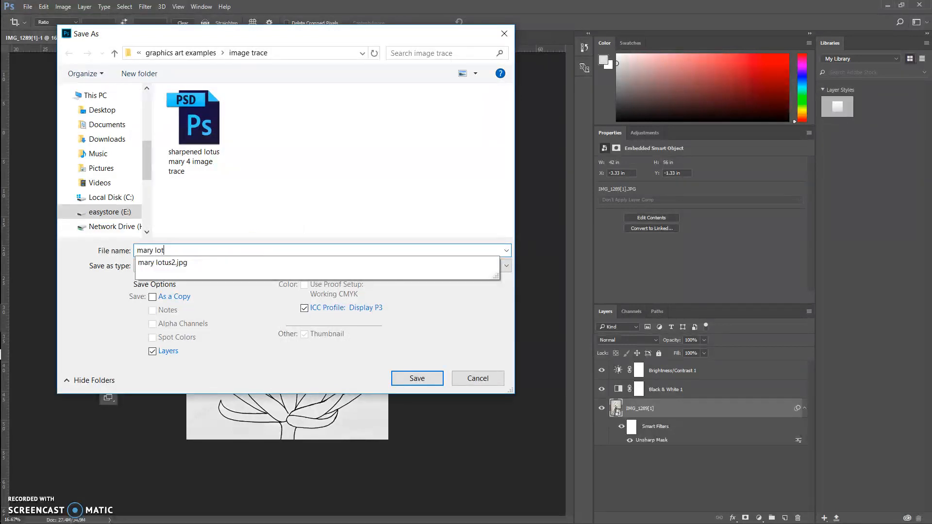
text(us 2)
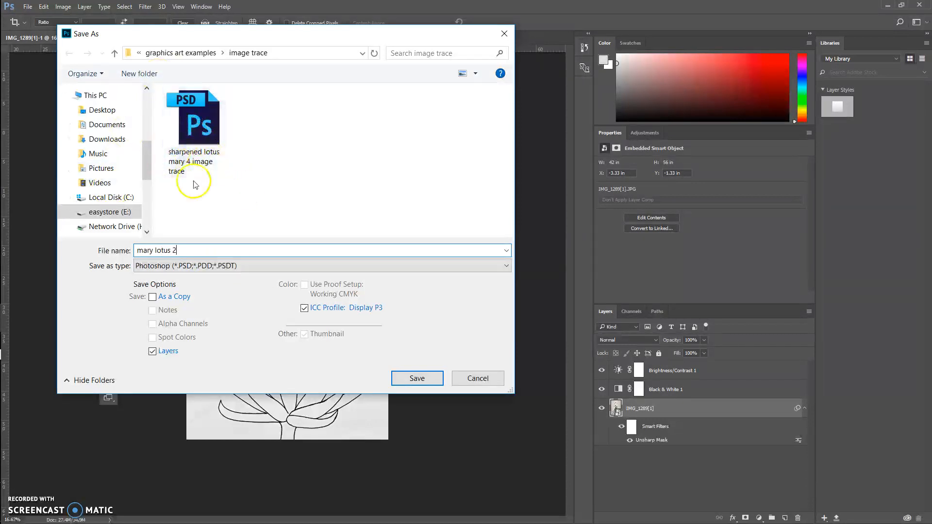
click(420, 377)
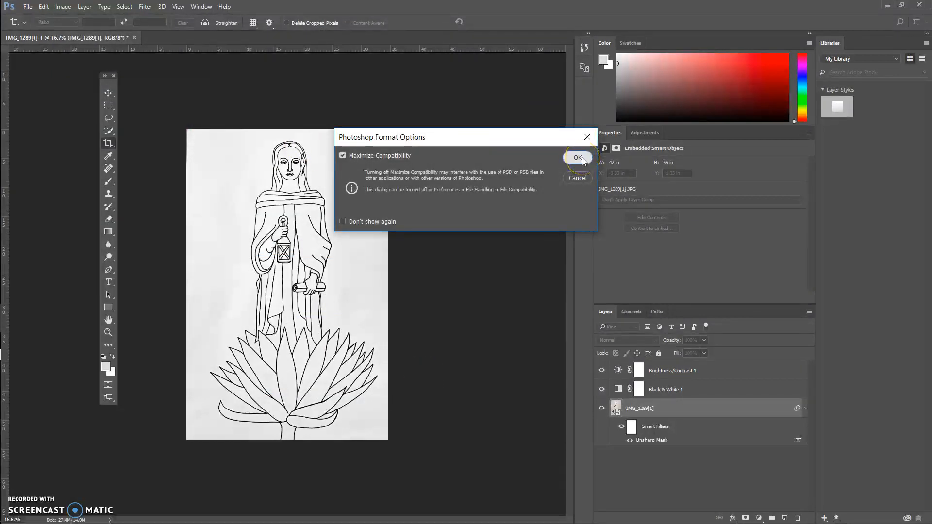
click(578, 158)
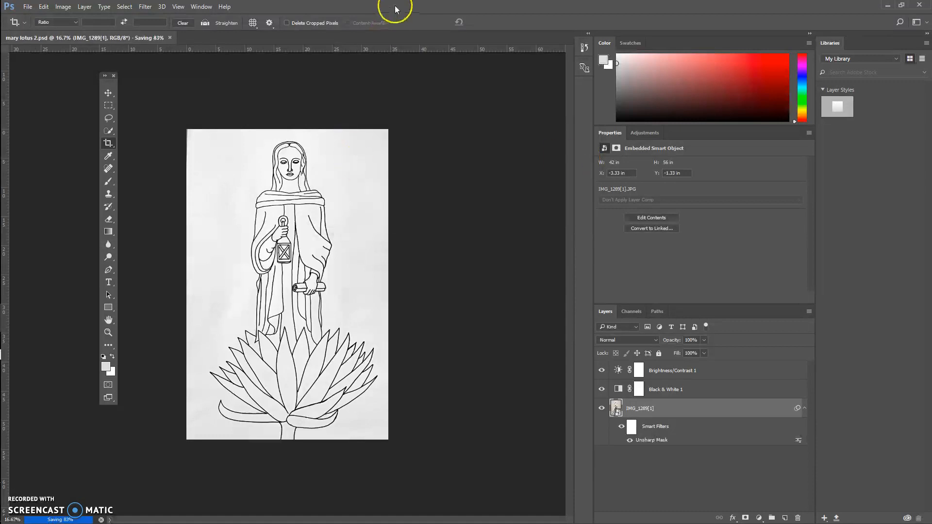
click(886, 7)
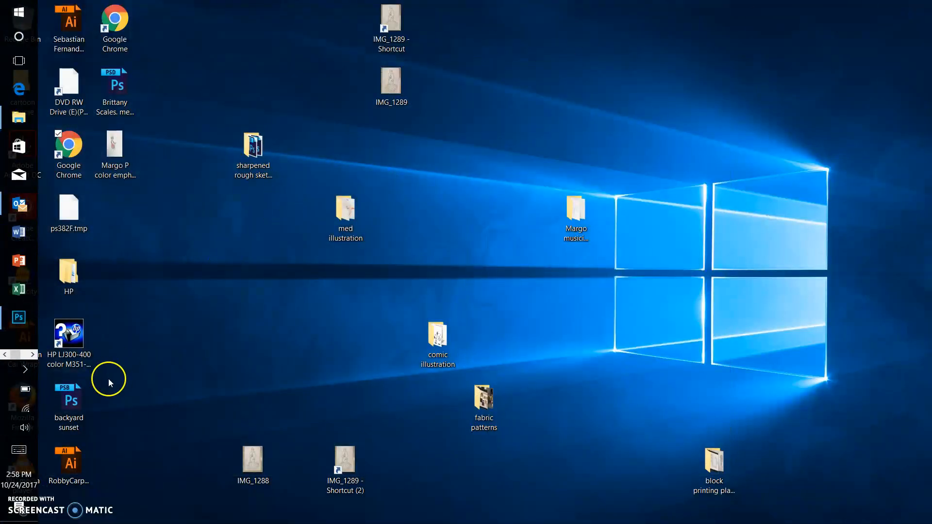